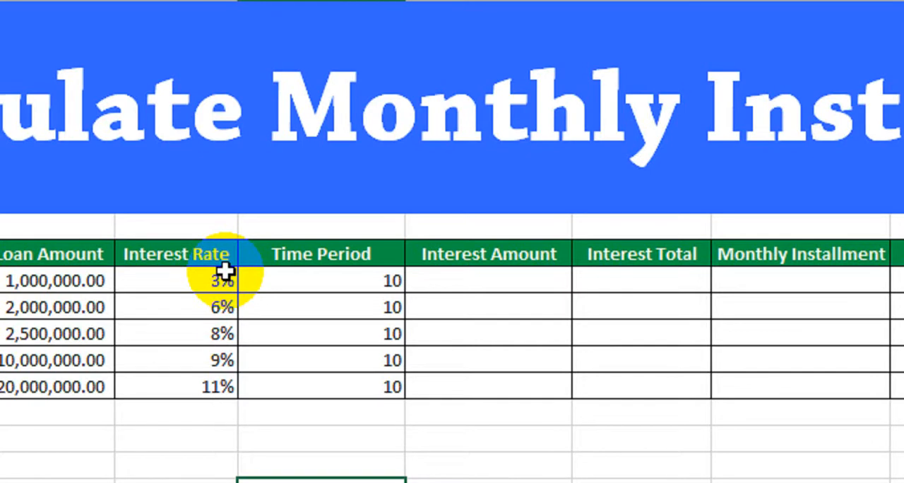
Review the loan table's serial number, customer name and loan amount columns
left_click_drag(85, 258, 105, 391)
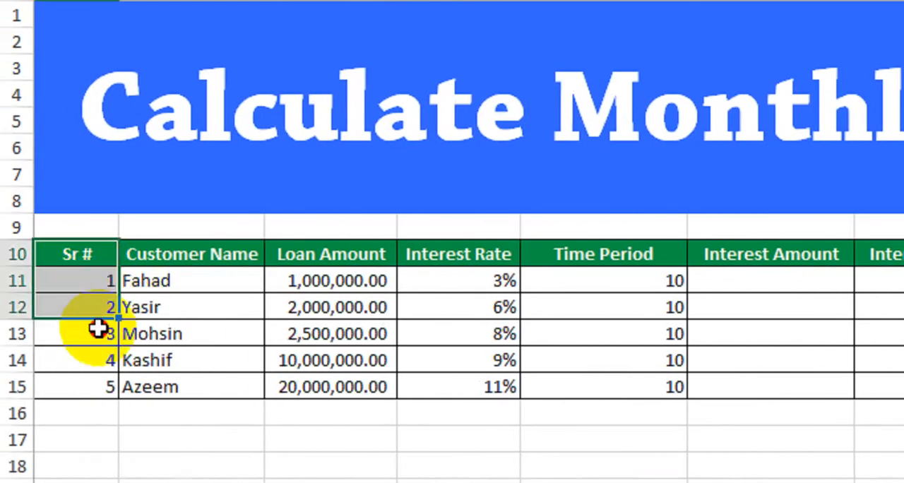
left_click_drag(192, 256, 197, 394)
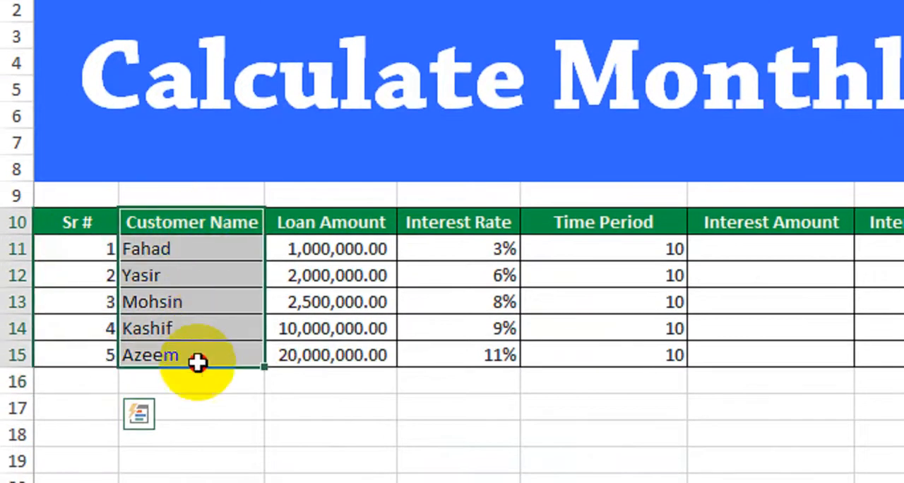
left_click_drag(152, 275, 165, 482)
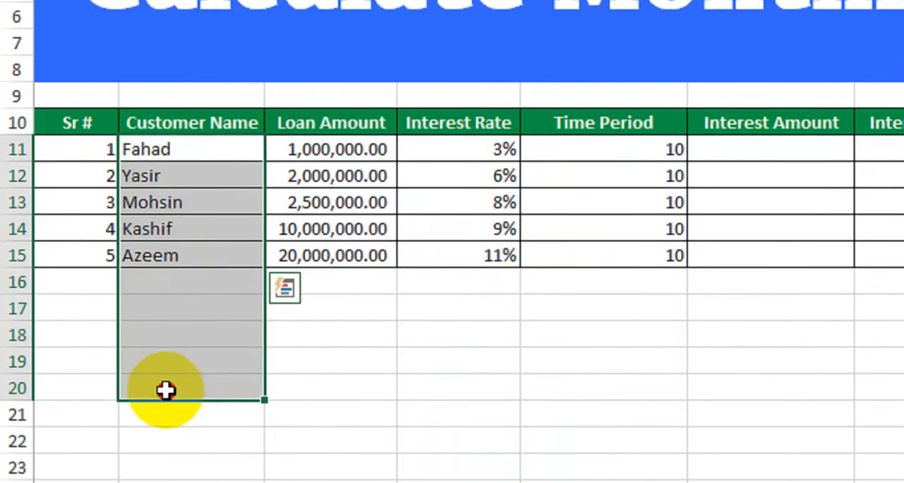
left_click(304, 152)
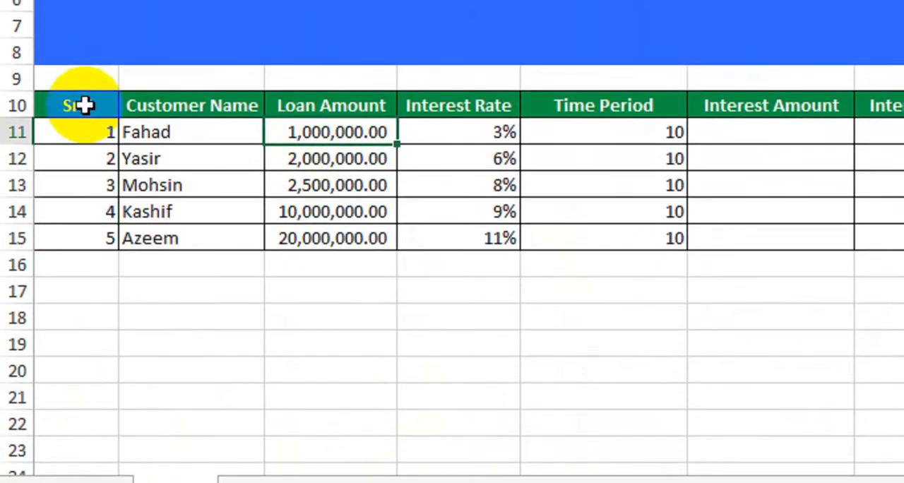
left_click_drag(84, 105, 241, 257)
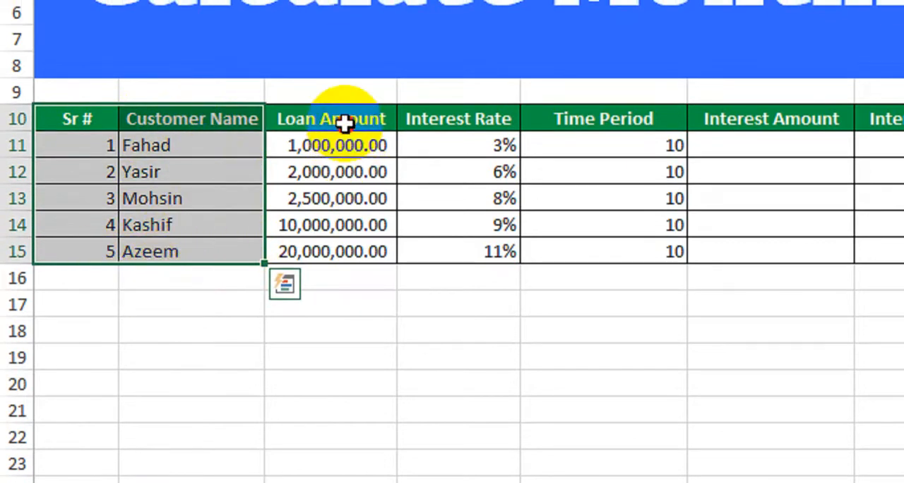
left_click_drag(344, 123, 341, 249)
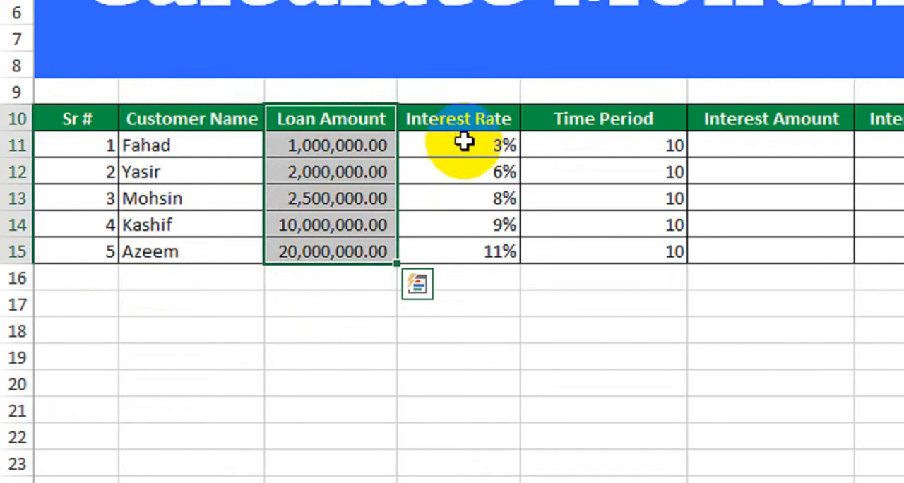
Examine the interest rate and time period listed for each of the five customers
left_click_drag(462, 145, 464, 250)
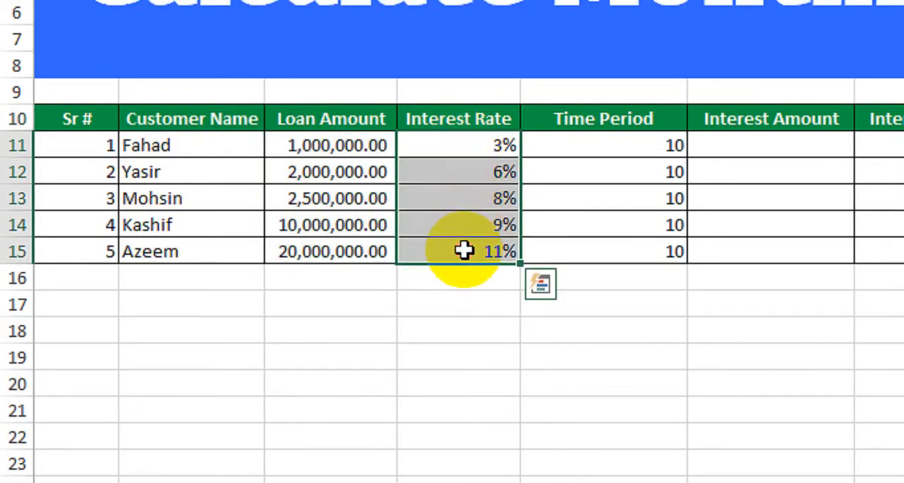
left_click(462, 147)
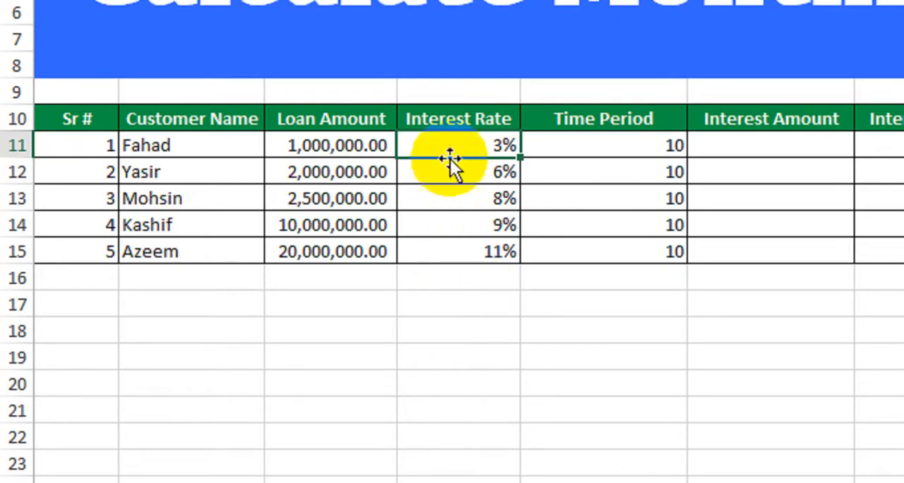
left_click_drag(450, 143, 444, 244)
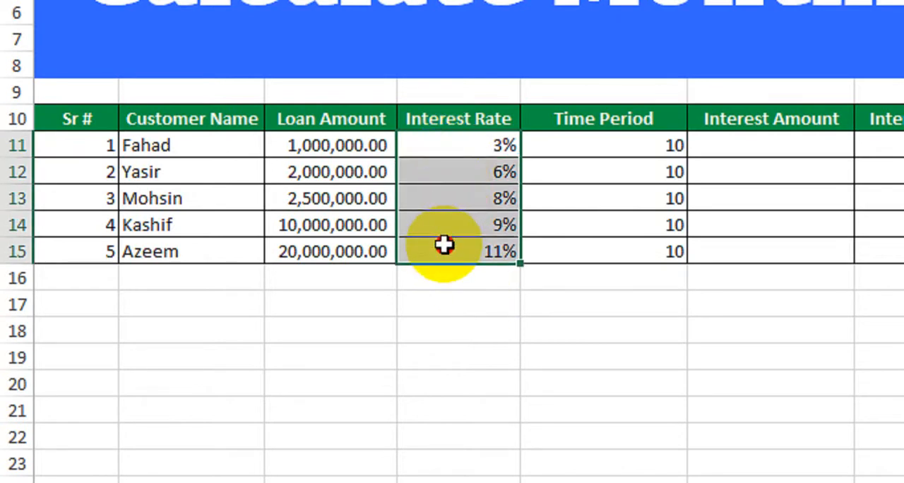
left_click_drag(444, 244, 460, 244)
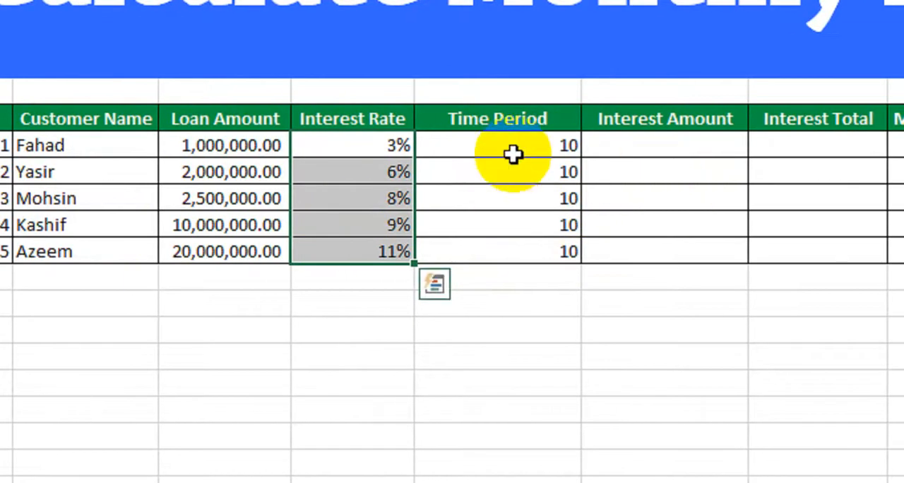
left_click_drag(382, 148, 364, 255)
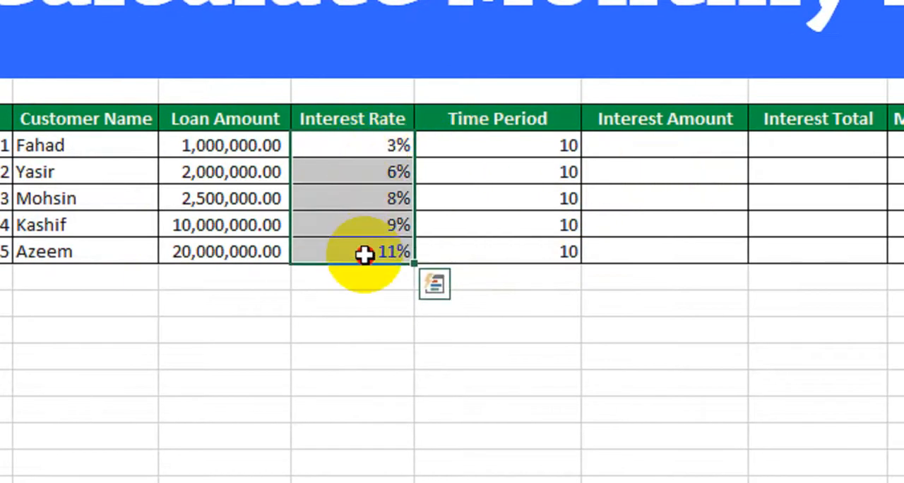
left_click(339, 148)
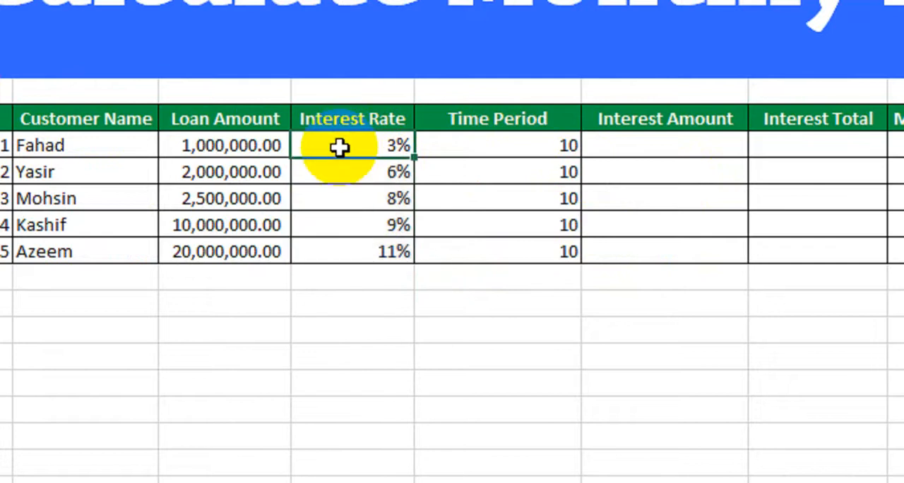
left_click(340, 173)
left_click(339, 201)
left_click(347, 227)
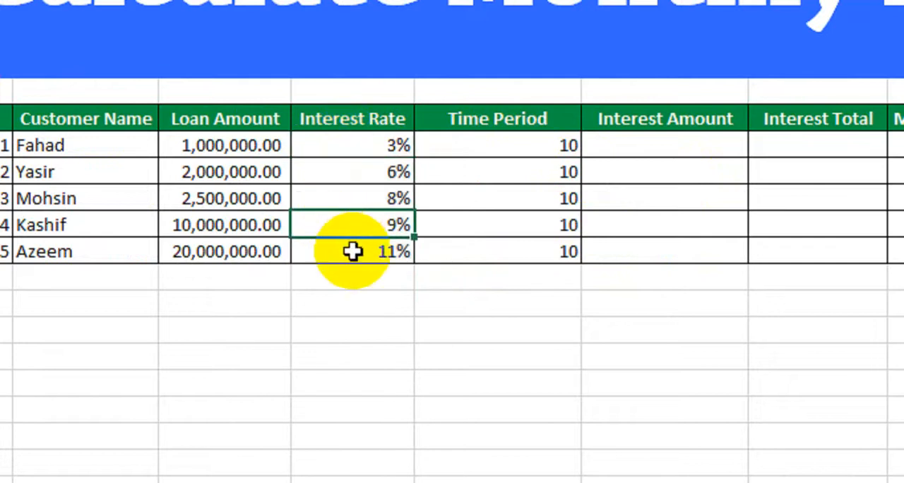
left_click(353, 254)
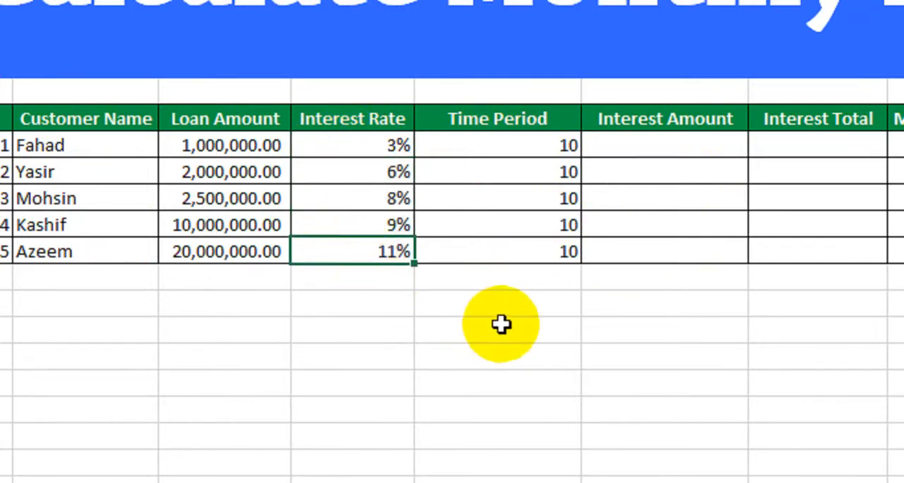
left_click_drag(505, 150, 524, 252)
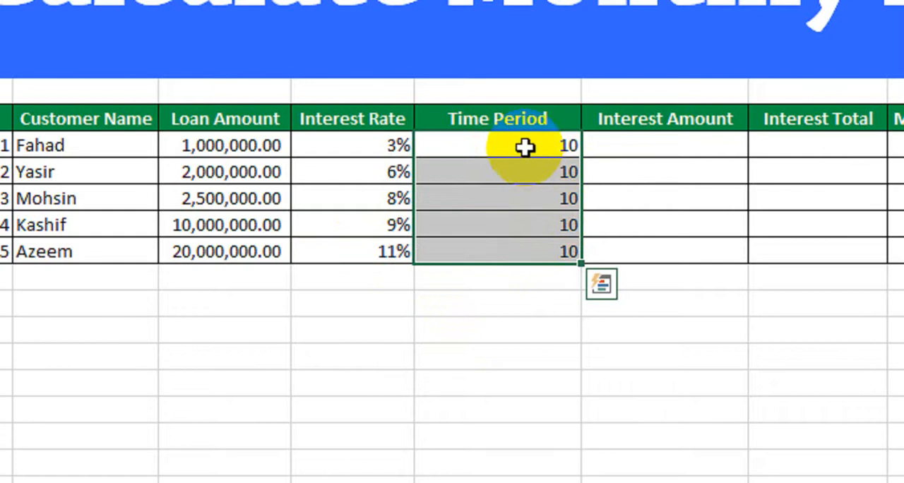
left_click_drag(525, 148, 540, 249)
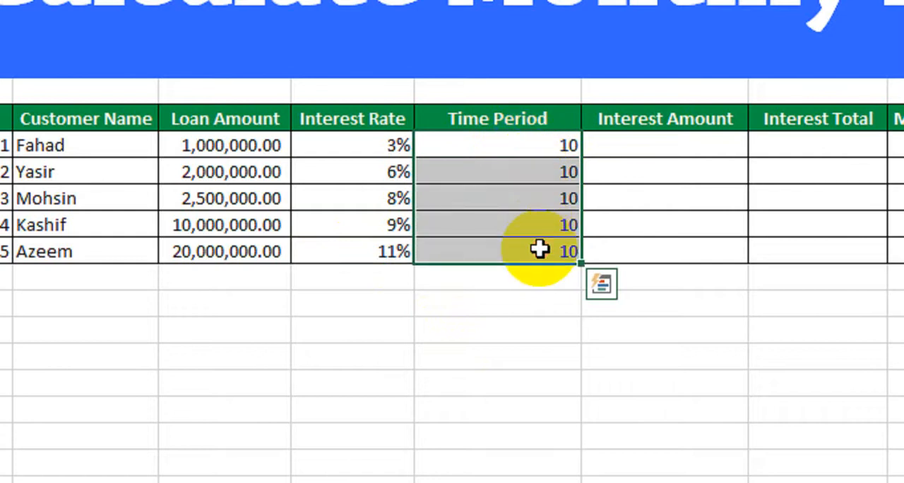
Enter the formula =IPMT(D11/12,1,E11*12,C11) in the first customer's Interest Amount cell, F11
left_click(709, 147)
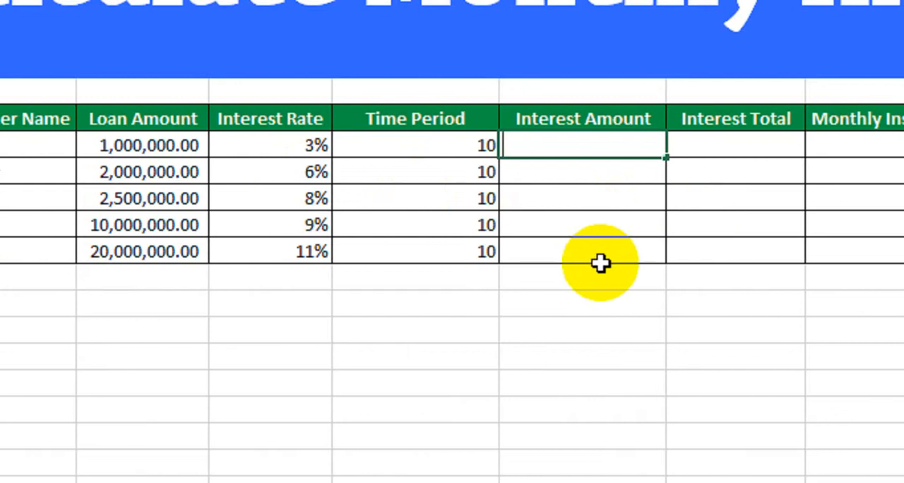
type("=ipmt")
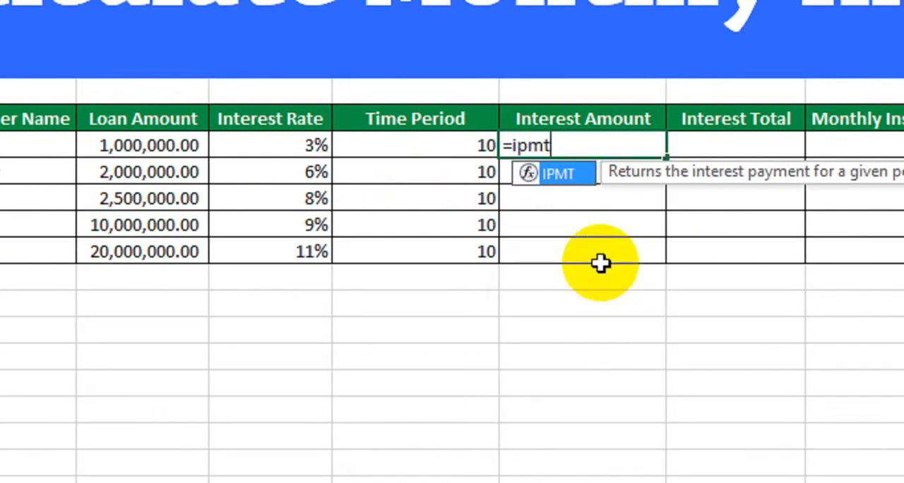
key("Tab")
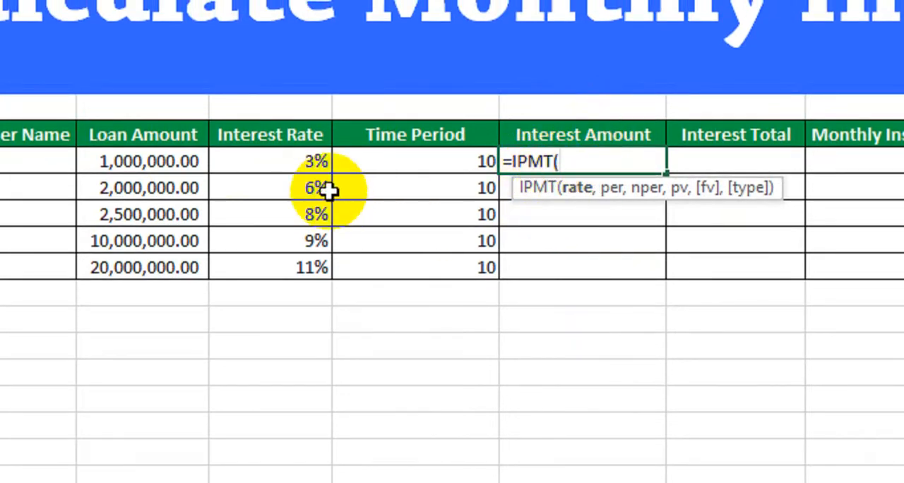
left_click(295, 164)
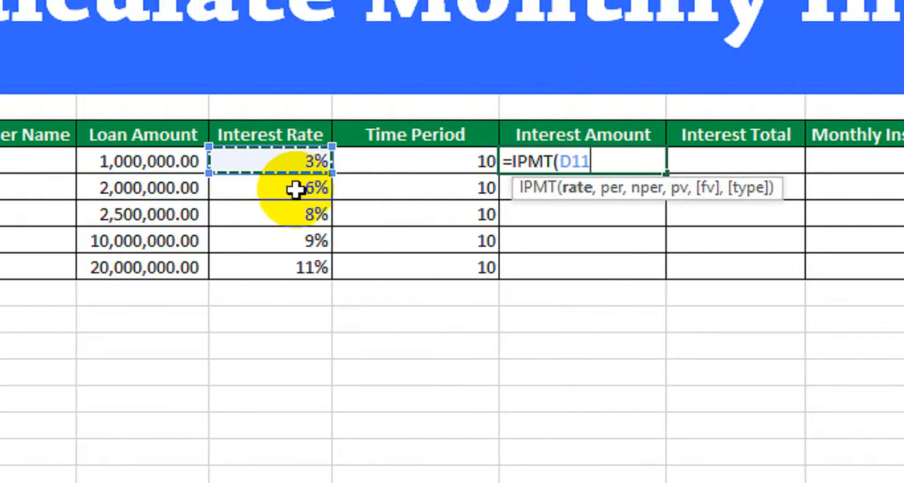
type("/12")
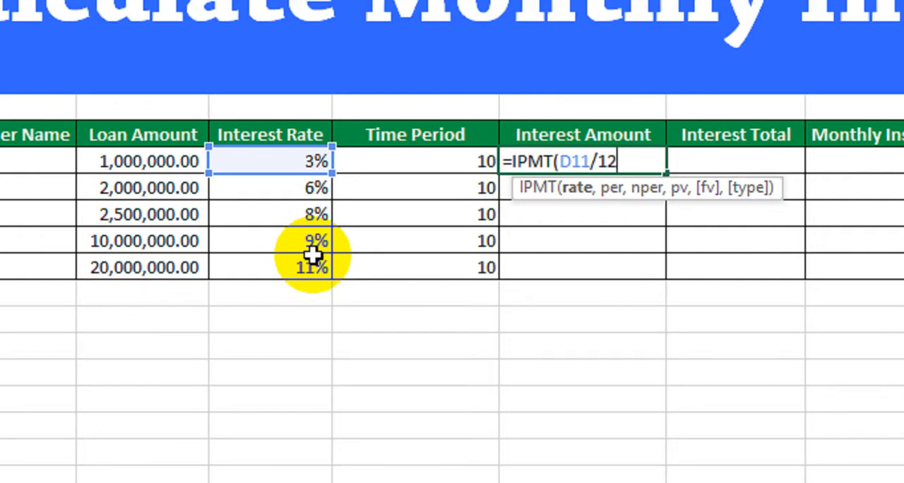
type(",1,")
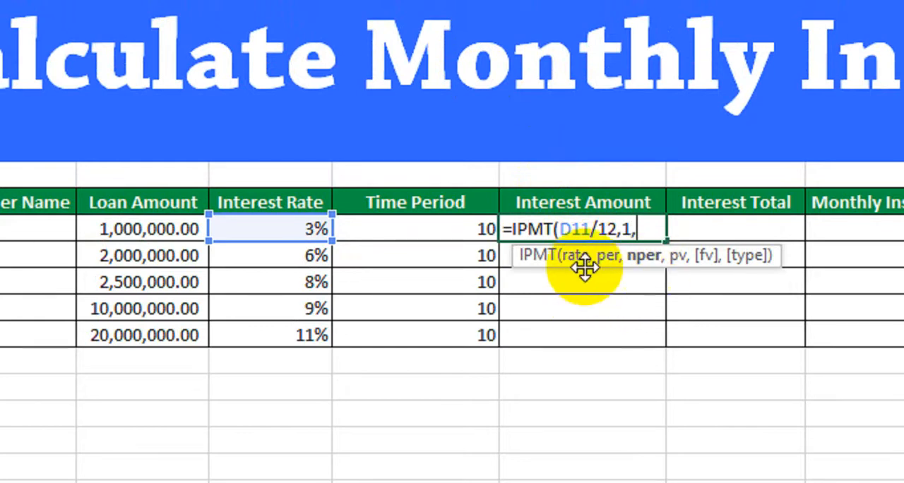
left_click(404, 231)
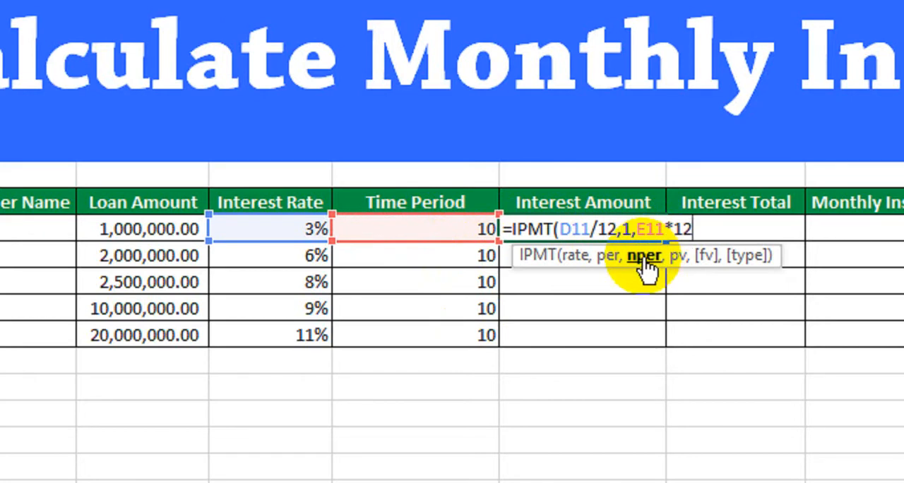
type(",")
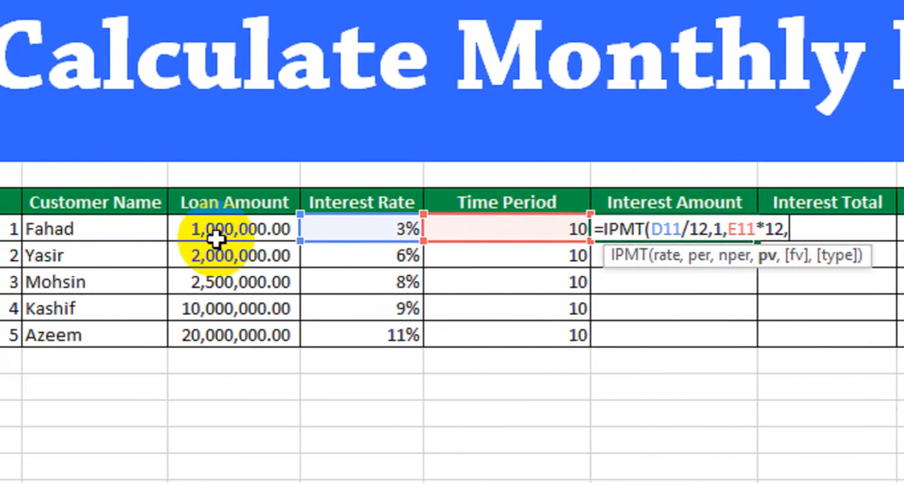
left_click(215, 236)
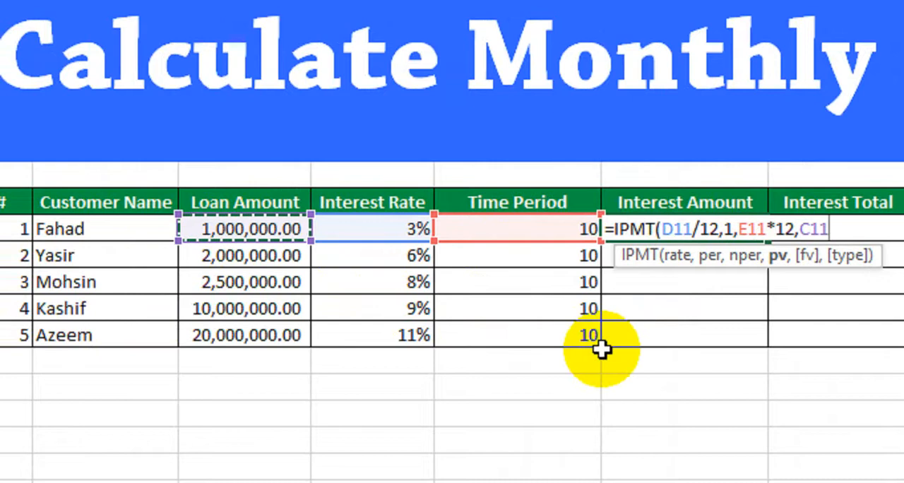
type(")")
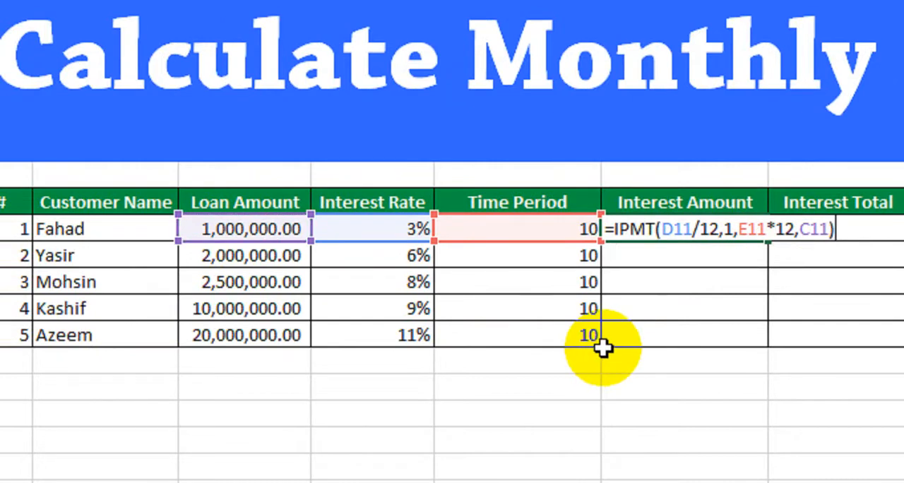
key("Return")
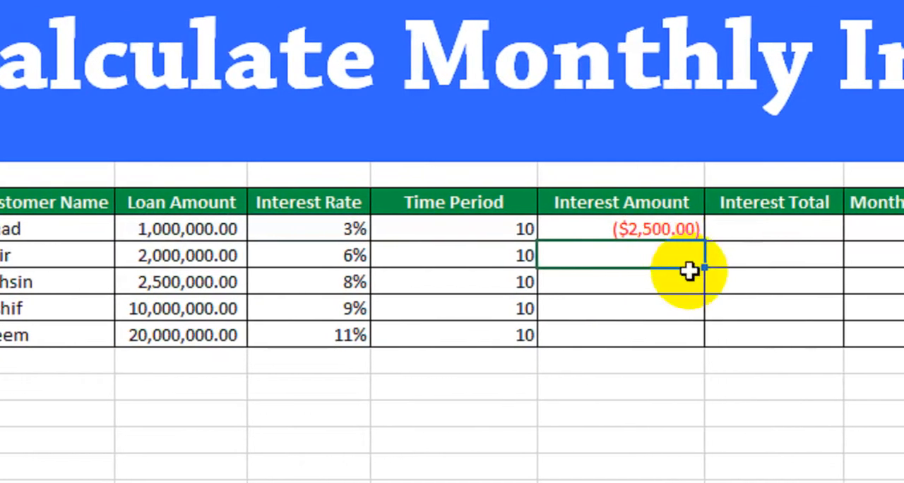
Change the first Interest Amount formula to =-IPMT(D11/12,1,E11*12,C11) and fill it down through row 15
left_click(679, 230)
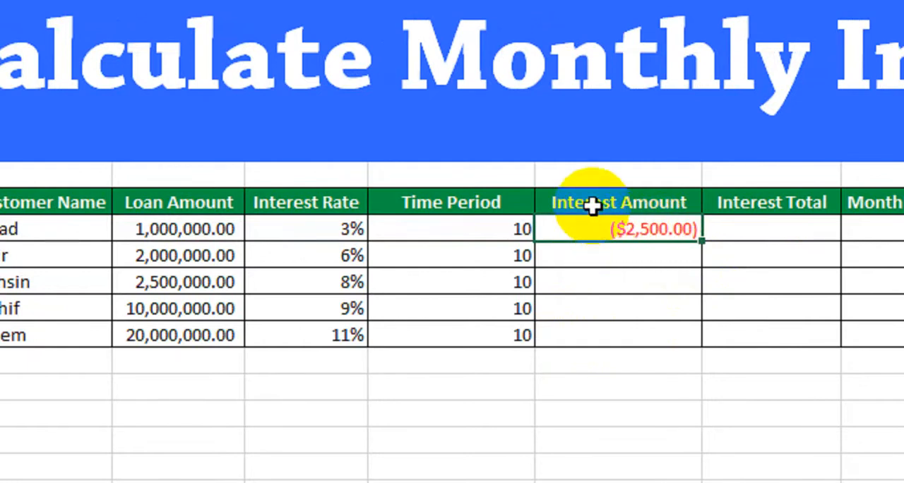
left_click(233, 238)
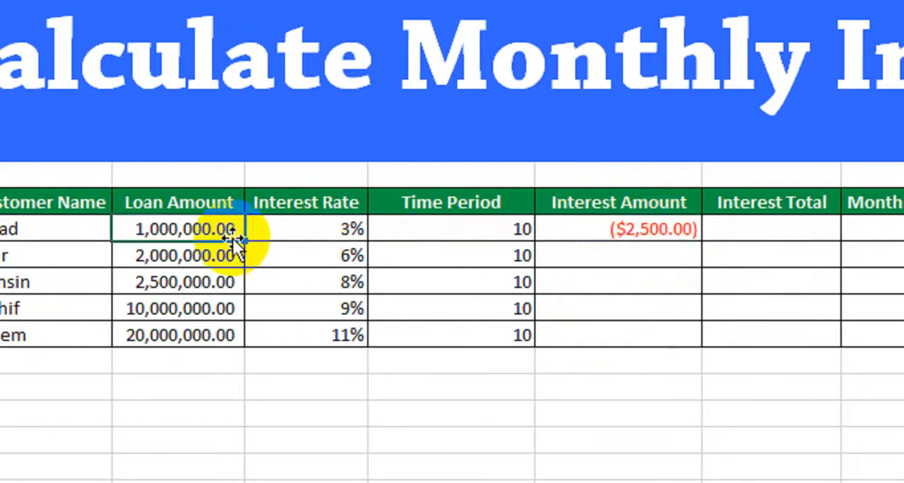
left_click(612, 235)
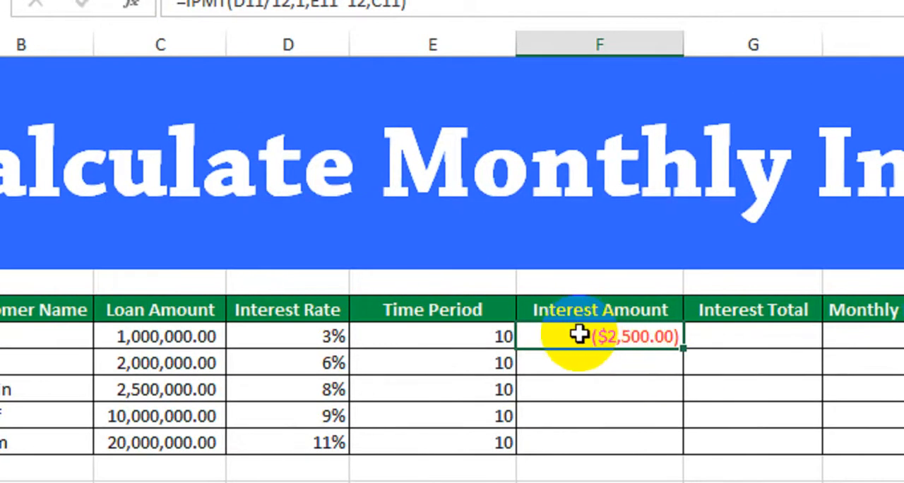
double_click(592, 339)
left_click(531, 332)
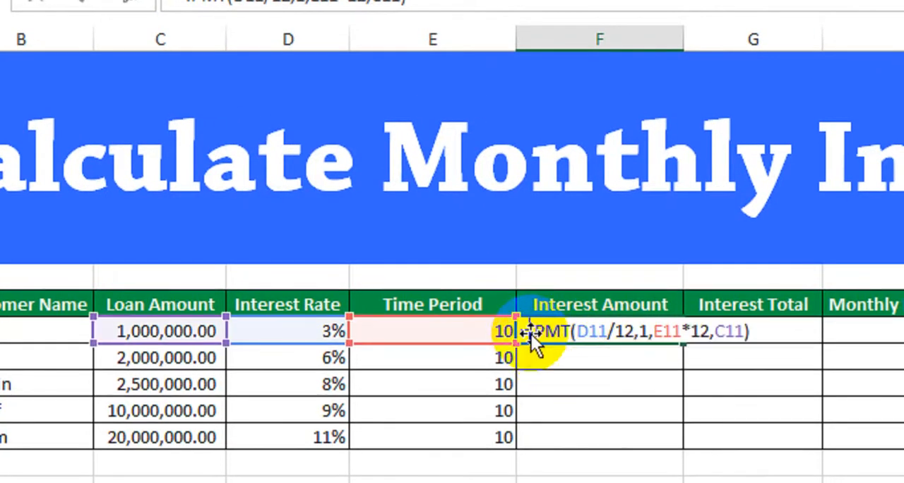
type("-")
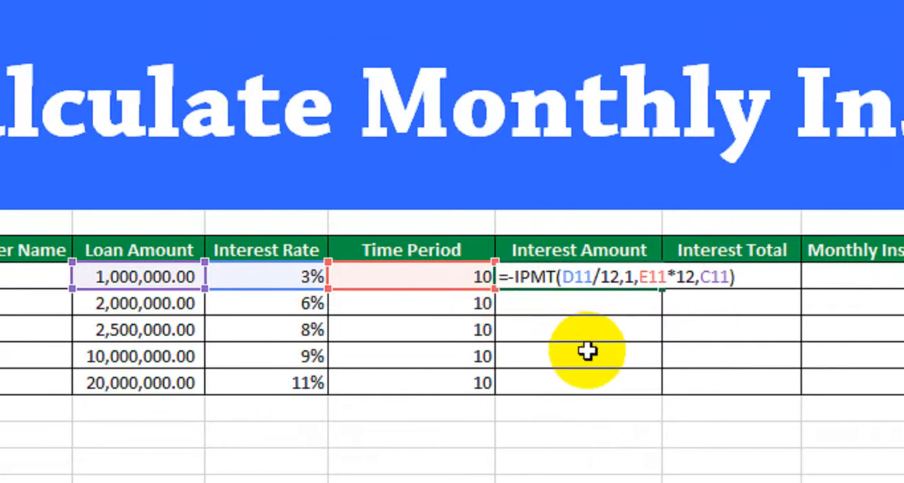
key("Return")
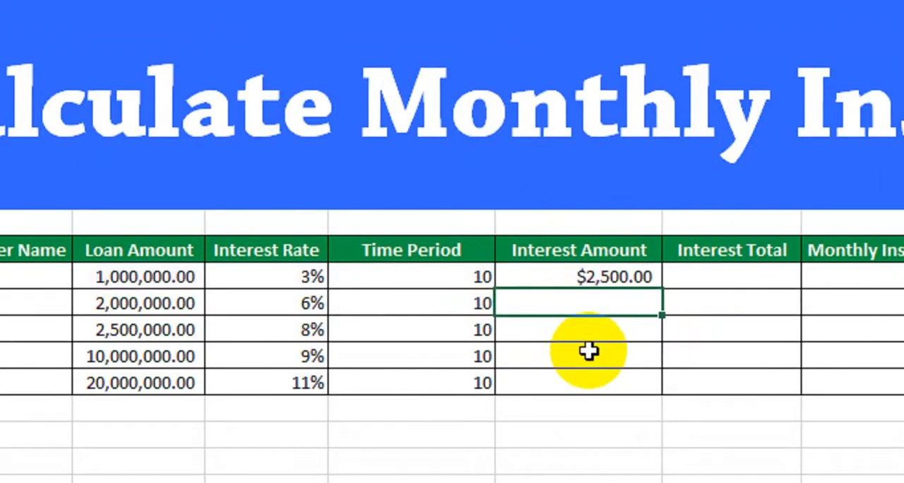
left_click(608, 272)
left_click_drag(663, 289, 642, 363)
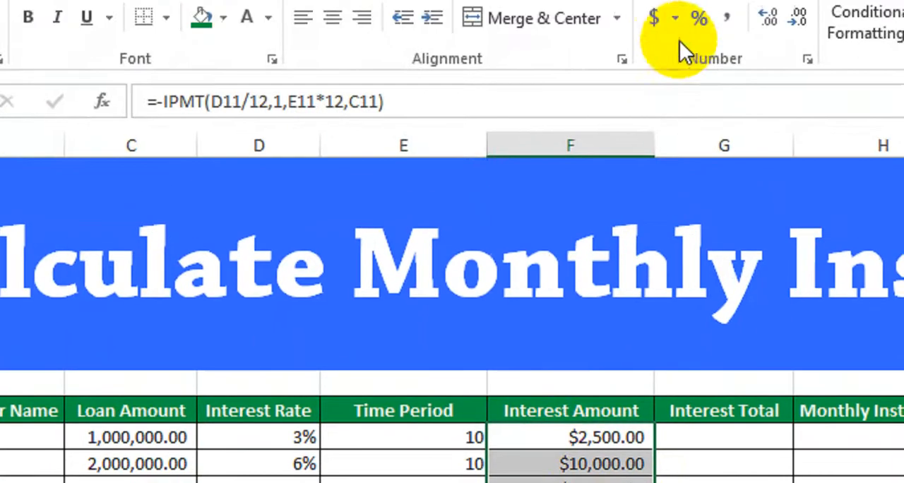
left_click(676, 90)
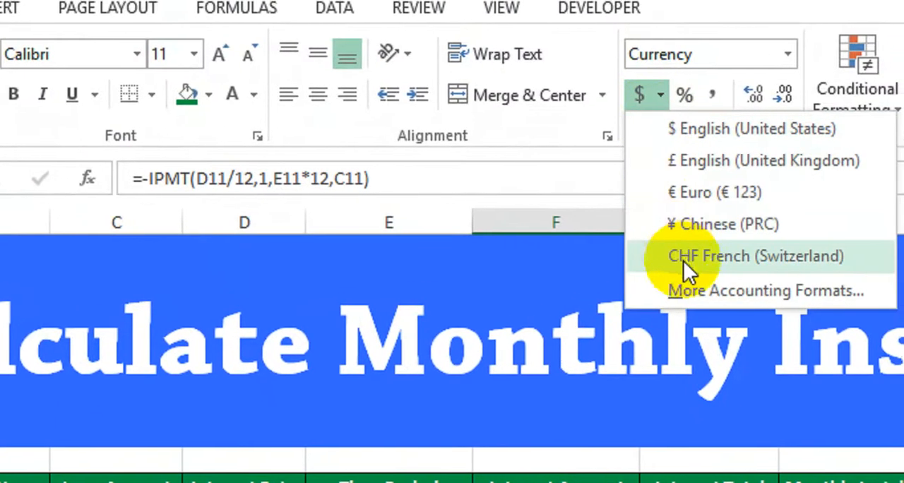
left_click(659, 361)
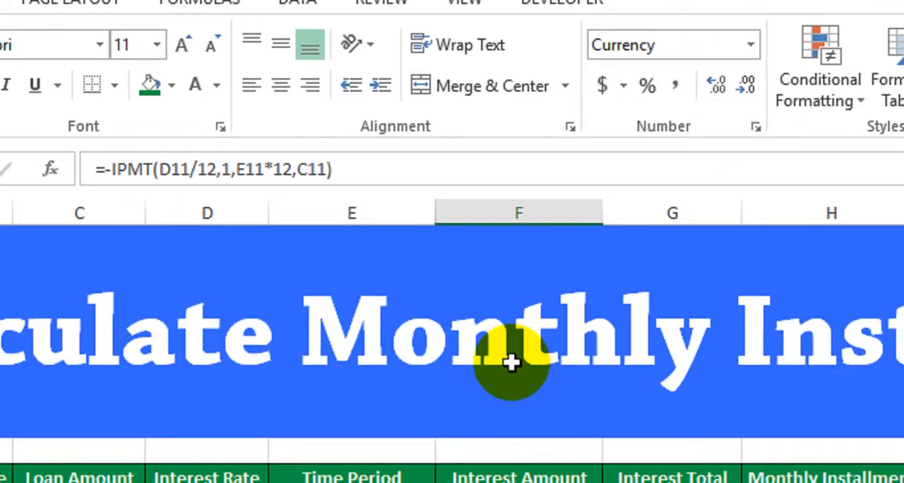
key("ctrl+1")
left_click(757, 305)
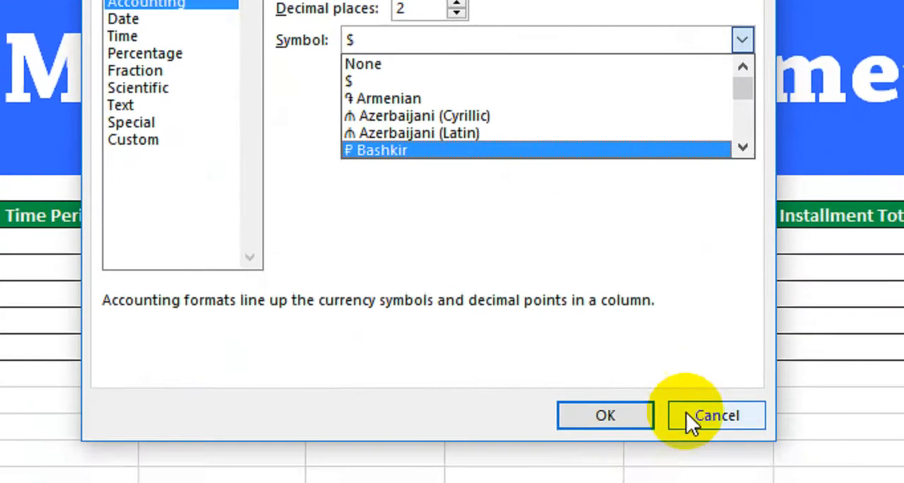
left_click(716, 416)
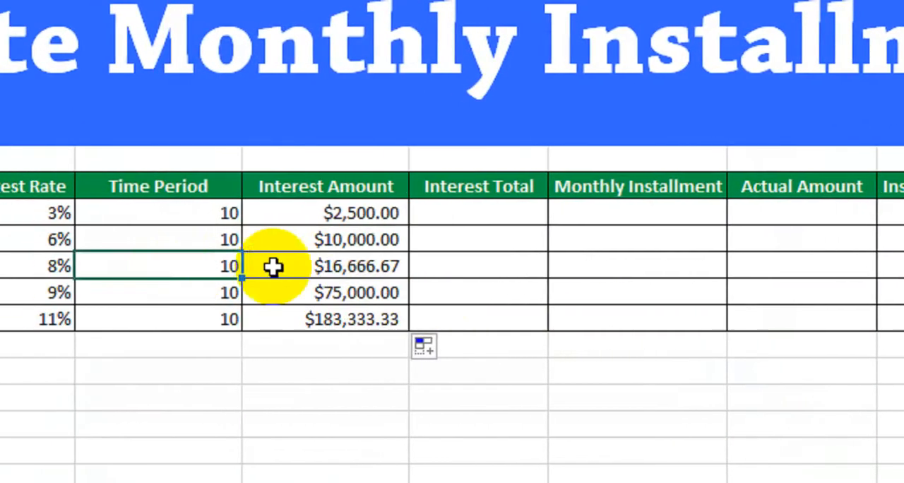
Review the customers' loan amounts and interest rates against the calculated monthly Interest Amount column
left_click(313, 215)
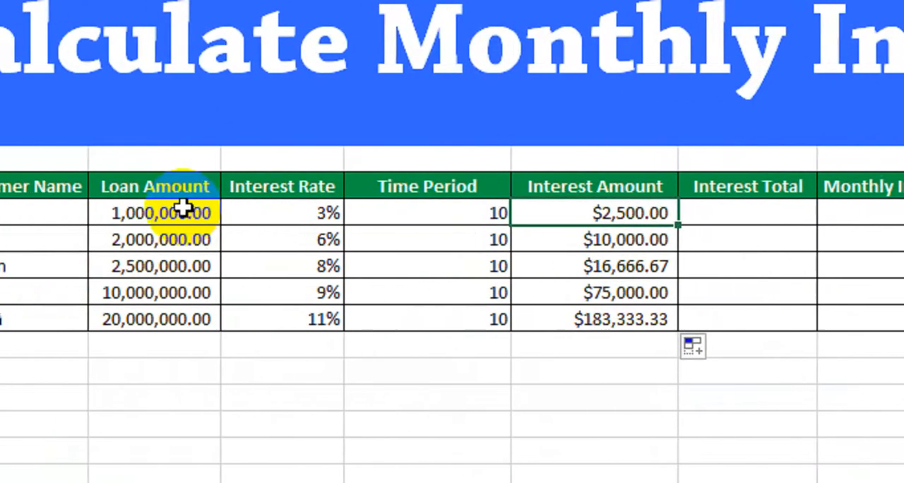
left_click_drag(184, 207, 190, 317)
left_click(315, 225)
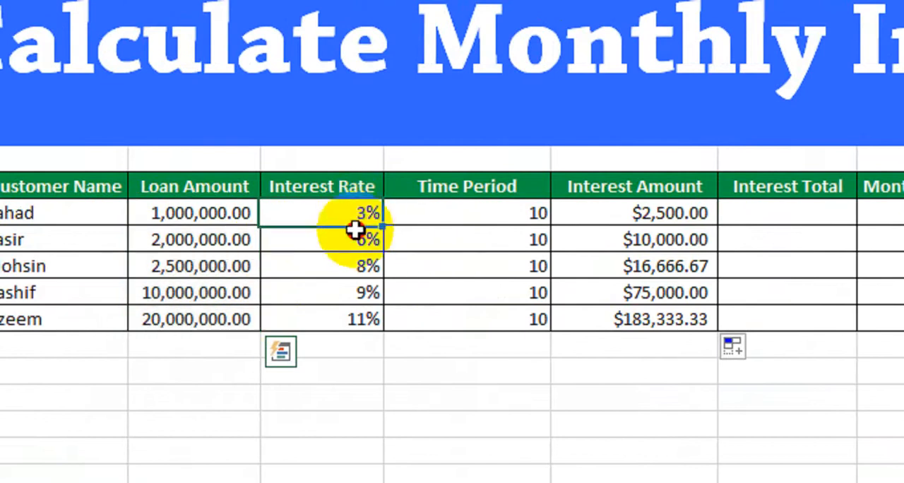
left_click_drag(354, 230, 355, 320)
left_click(644, 224)
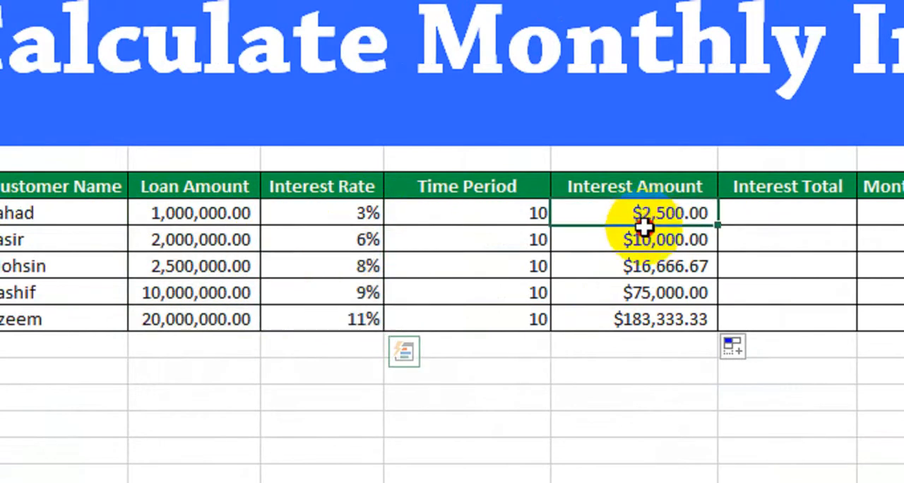
left_click_drag(644, 224, 638, 319)
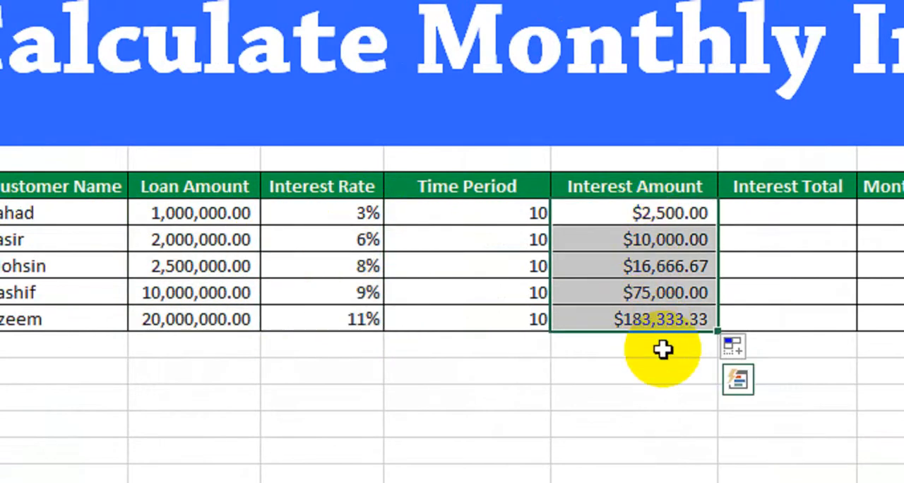
left_click(622, 213)
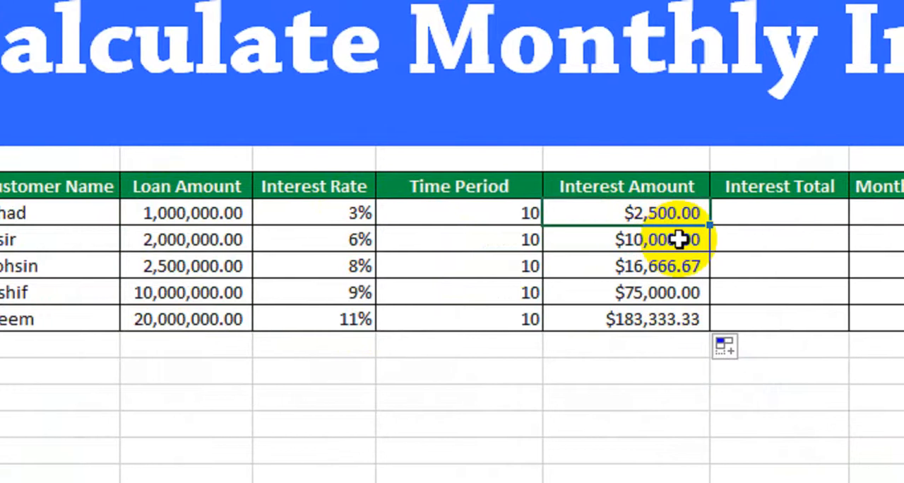
Enter the formula =(E11*12)*F11 in the first customer's Interest Total cell, G11
left_click(757, 213)
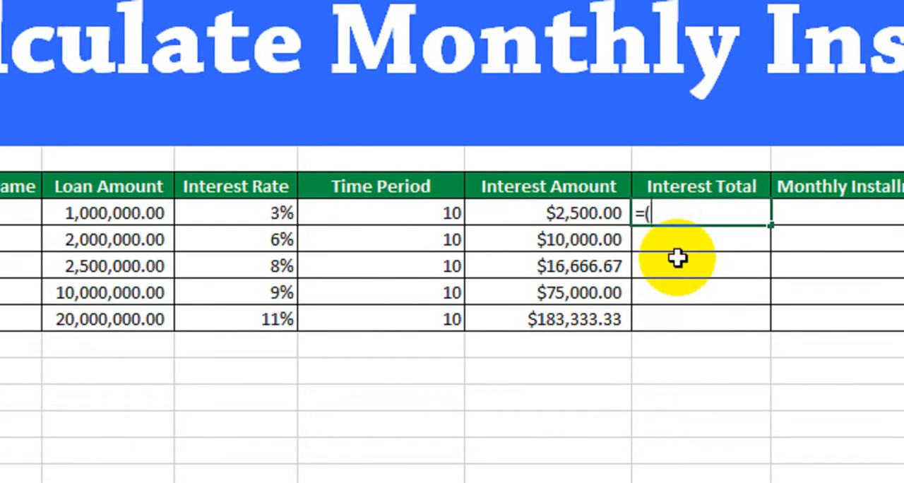
left_click(394, 214)
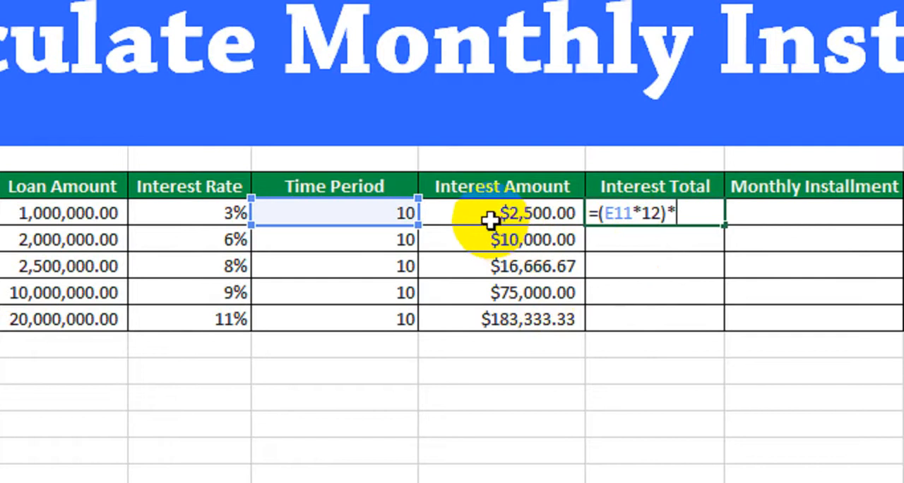
left_click(489, 220)
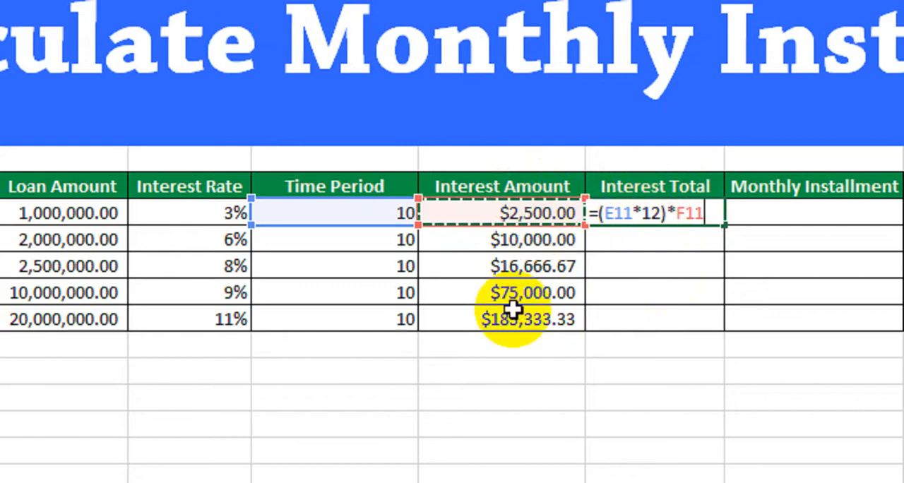
key("Return")
left_click(644, 213)
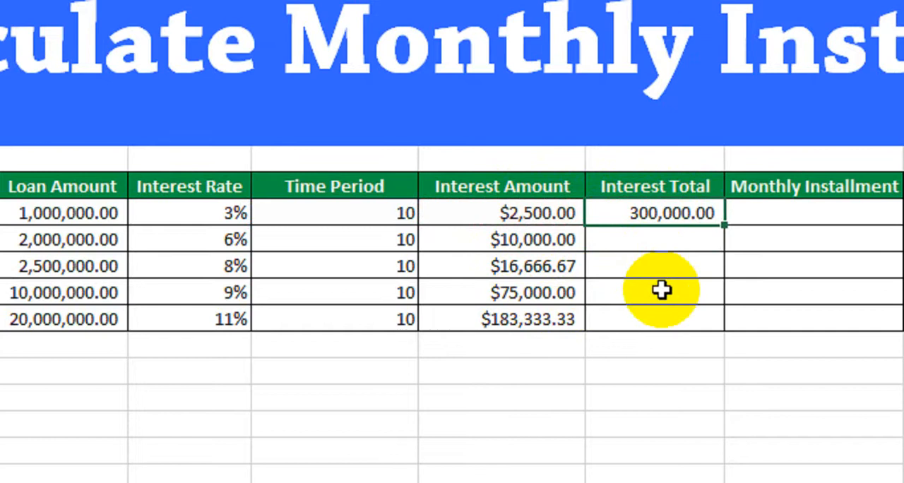
Check the first Interest Total against its time period and interest amount, and fill the formula down through row 15
left_click(531, 212)
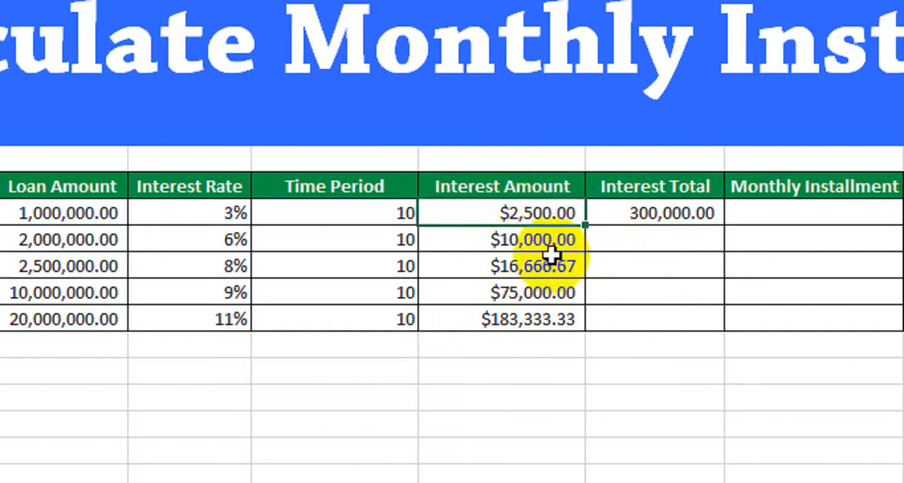
left_click(369, 222)
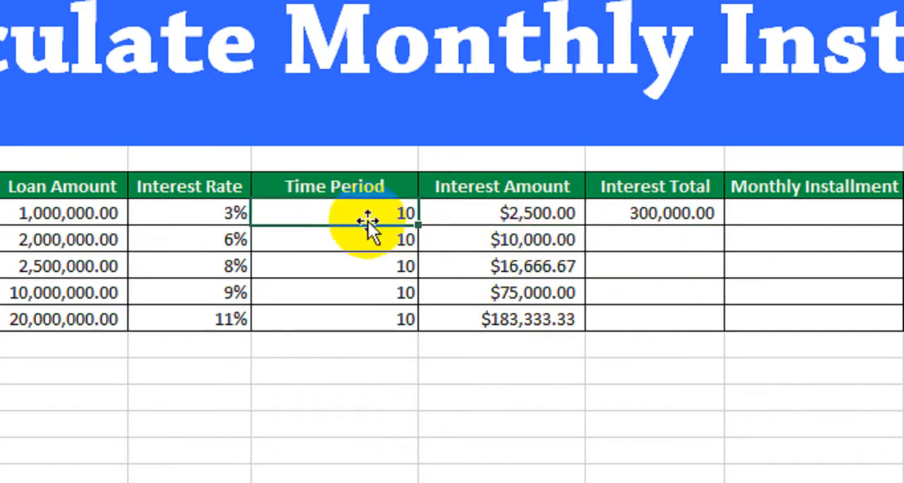
left_click(668, 229)
left_click(683, 222)
left_click(702, 219)
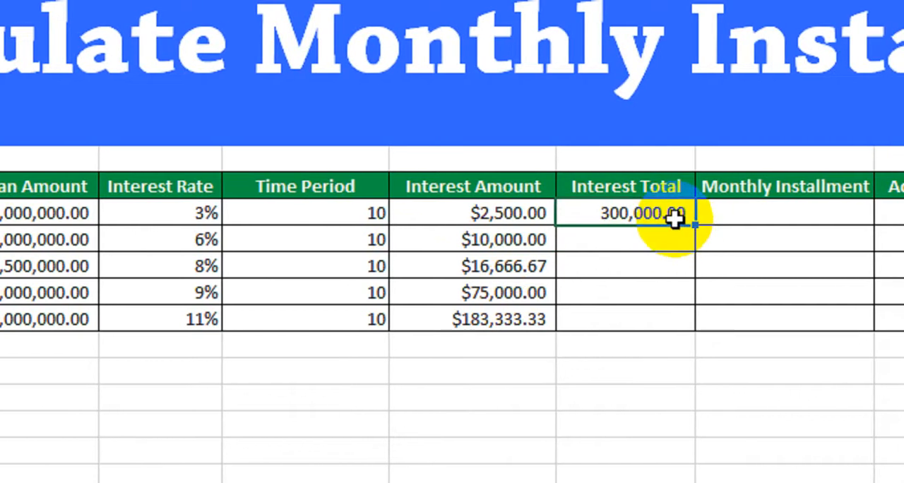
left_click_drag(674, 226, 672, 346)
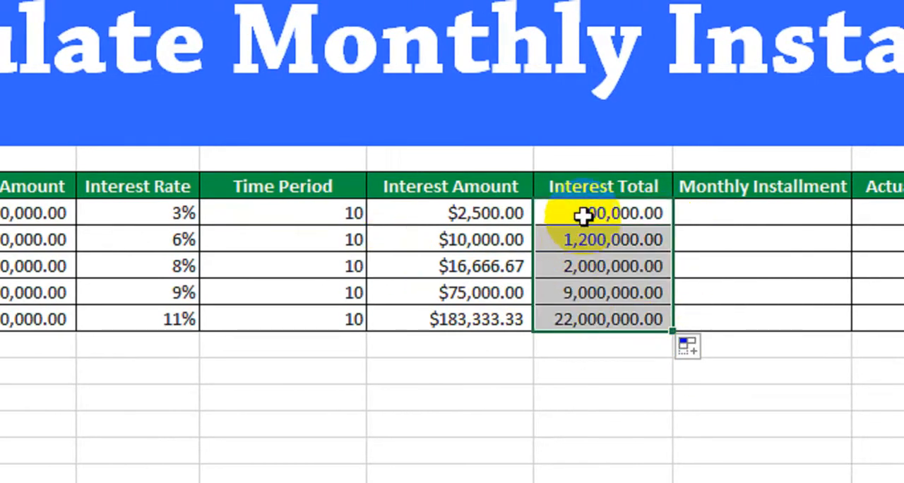
left_click_drag(585, 214, 593, 317)
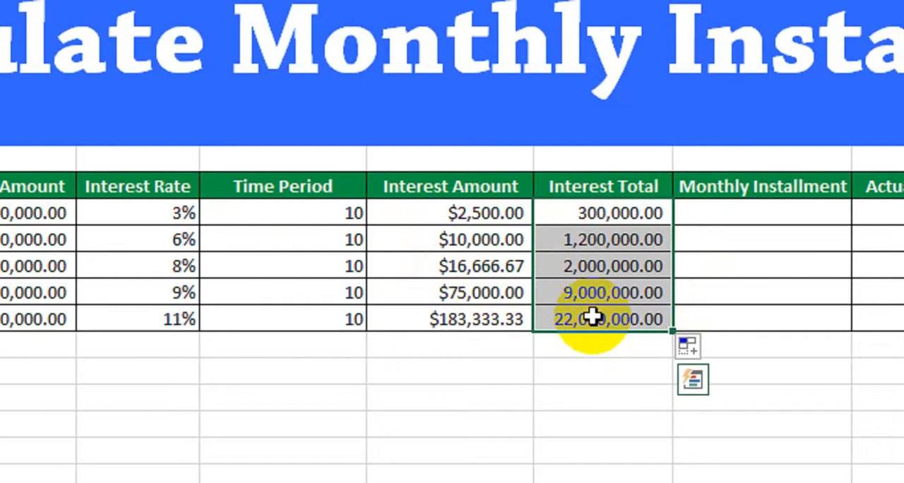
Enter the formula =-PMT(D11/12,E11*12,C11) in the first customer's Monthly Installment cell, H11
left_click(678, 214)
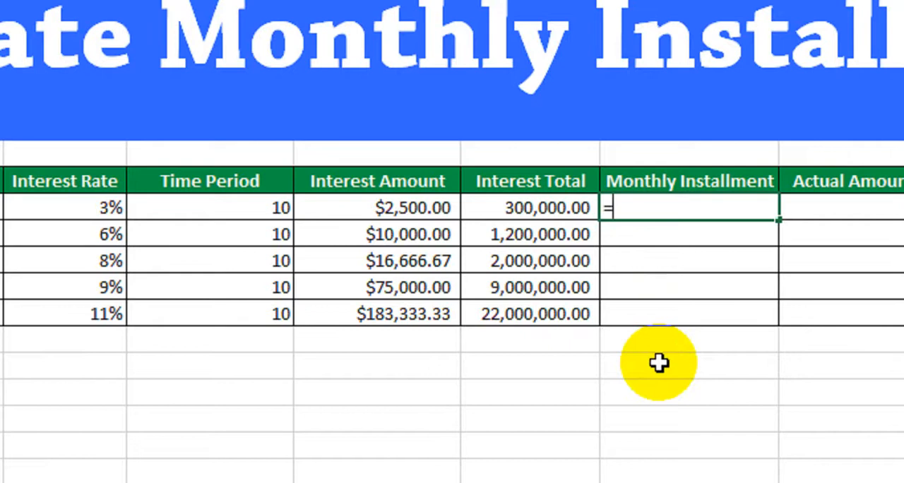
type("pmt")
key("Tab")
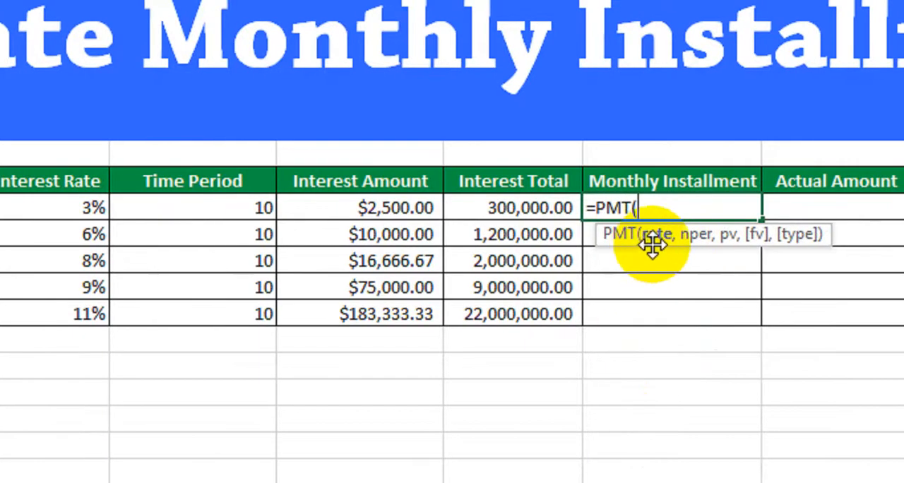
left_click(83, 207)
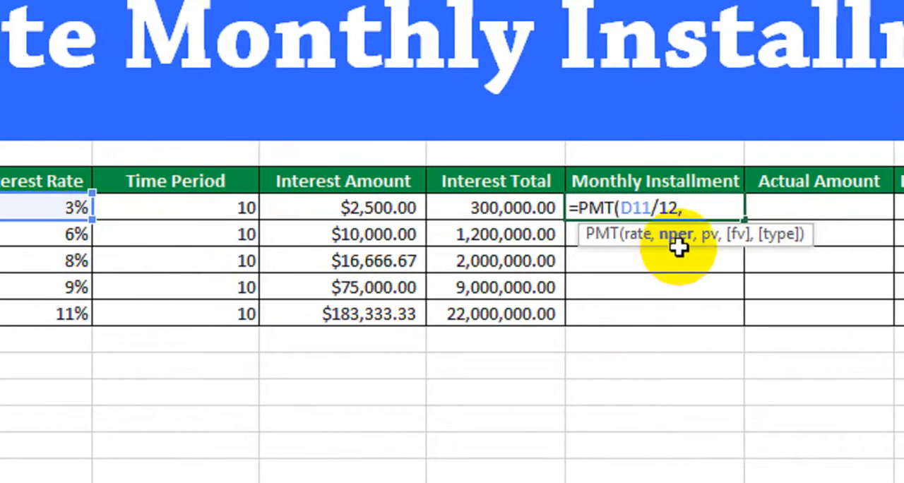
left_click(228, 206)
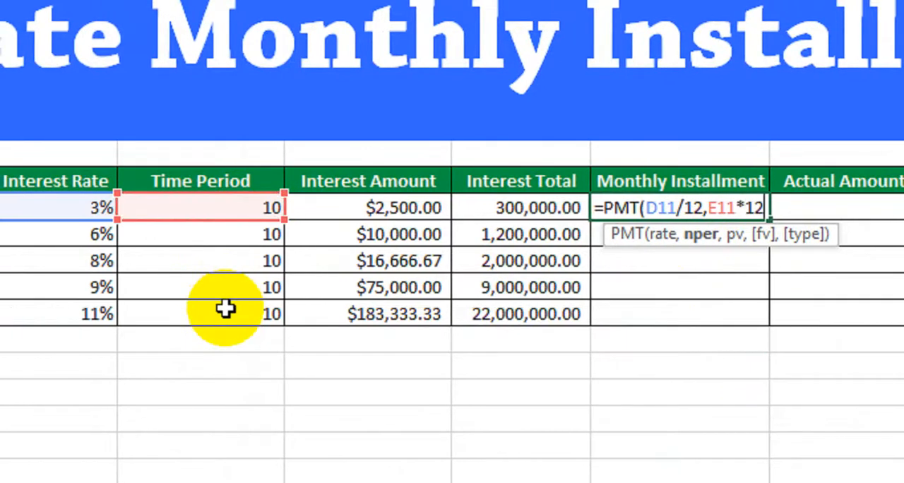
type("*12,")
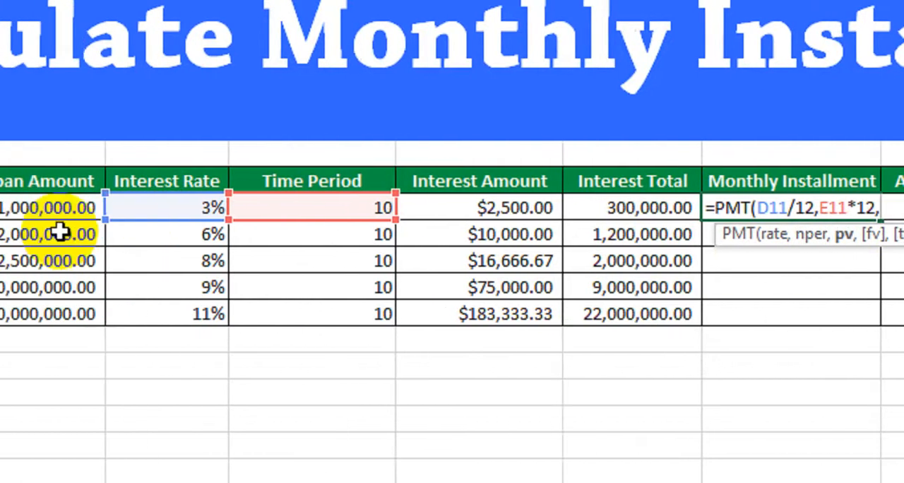
left_click(233, 207)
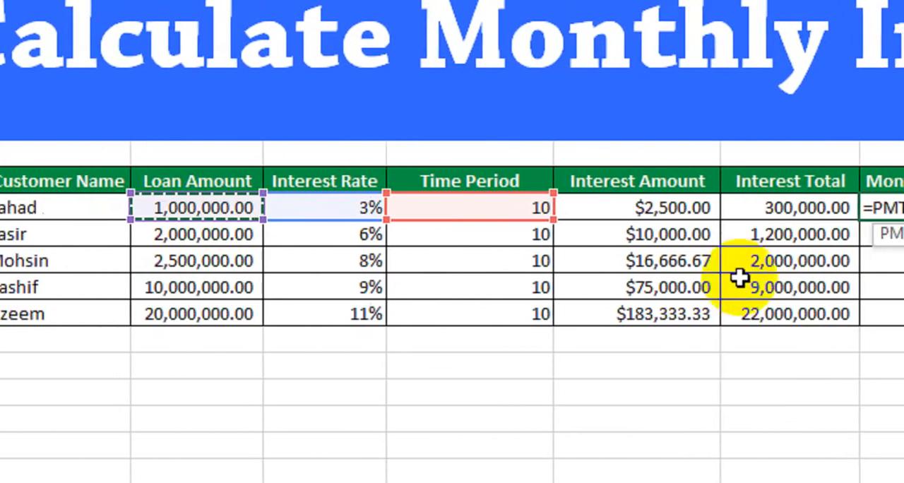
type(")")
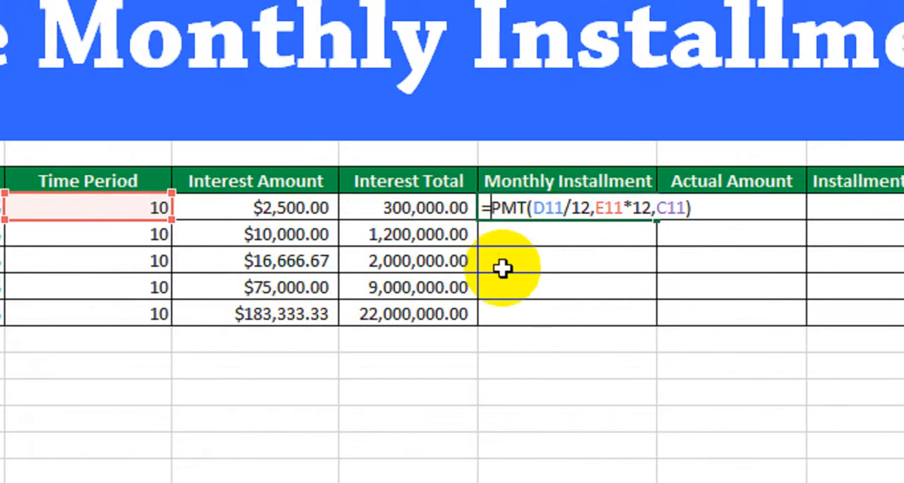
type("-")
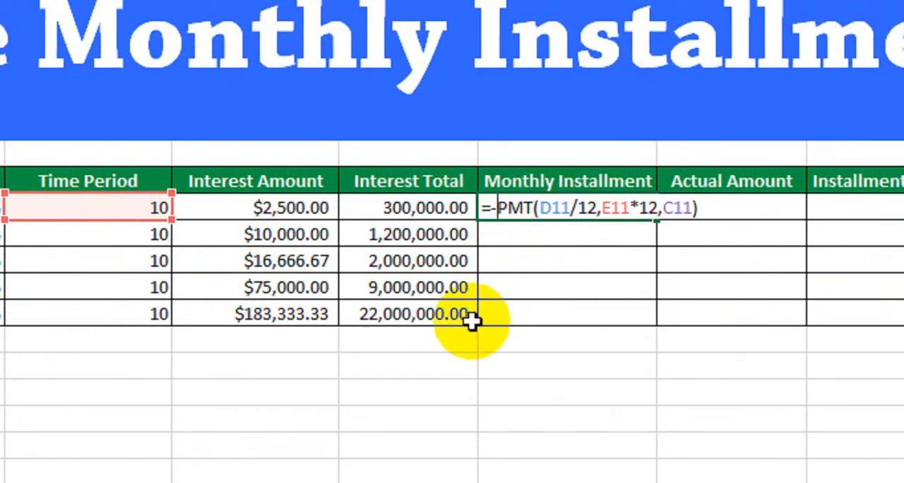
key("Return")
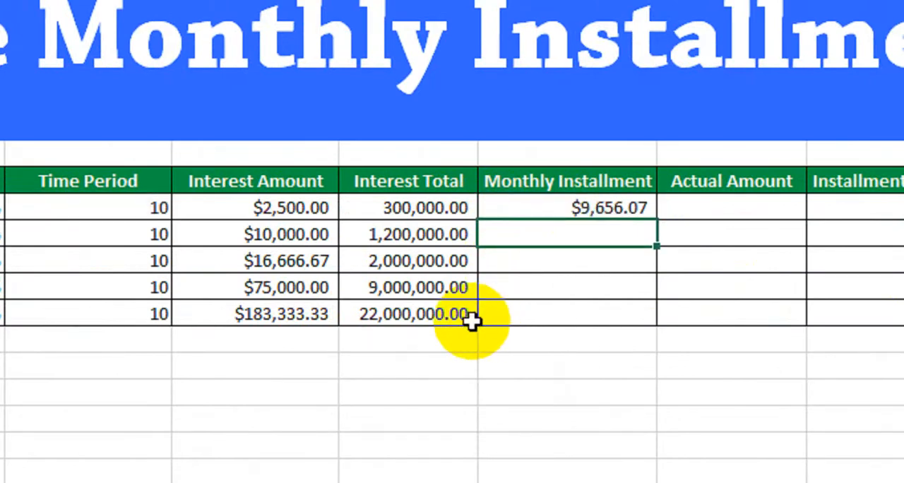
Compare the first customer's monthly installment with the corresponding loan amount and monthly interest amount
left_click(575, 206)
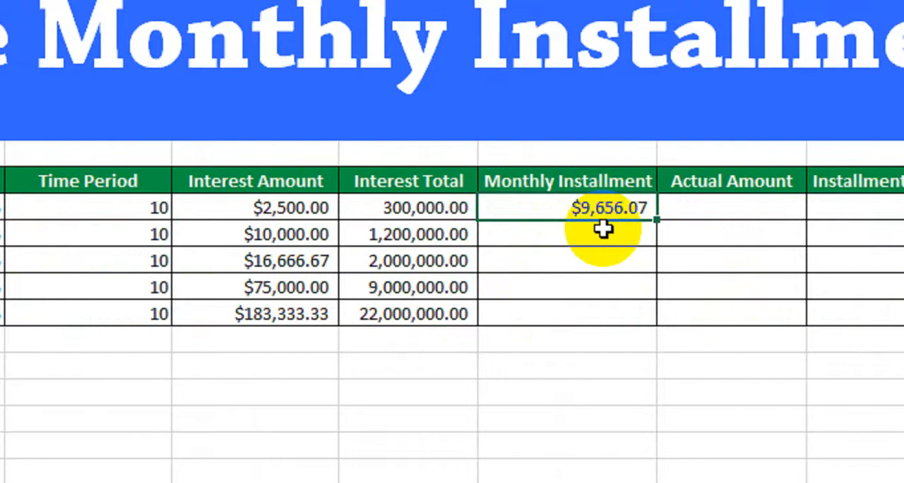
scroll(73, 212, "left", 5)
left_click(162, 211)
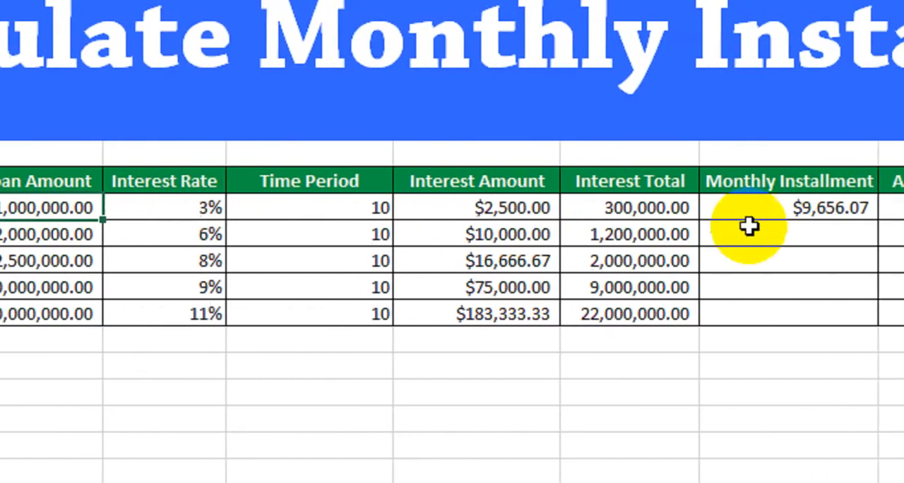
left_click(714, 215)
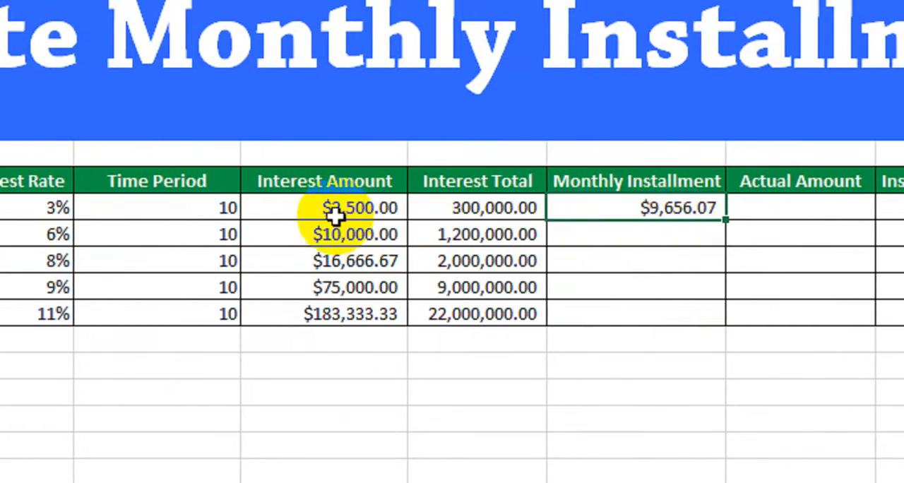
left_click(311, 209)
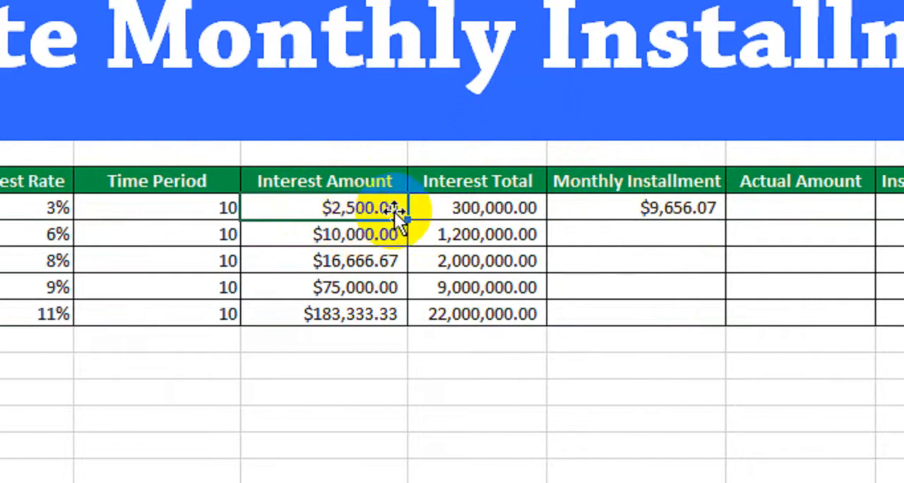
left_click(674, 206)
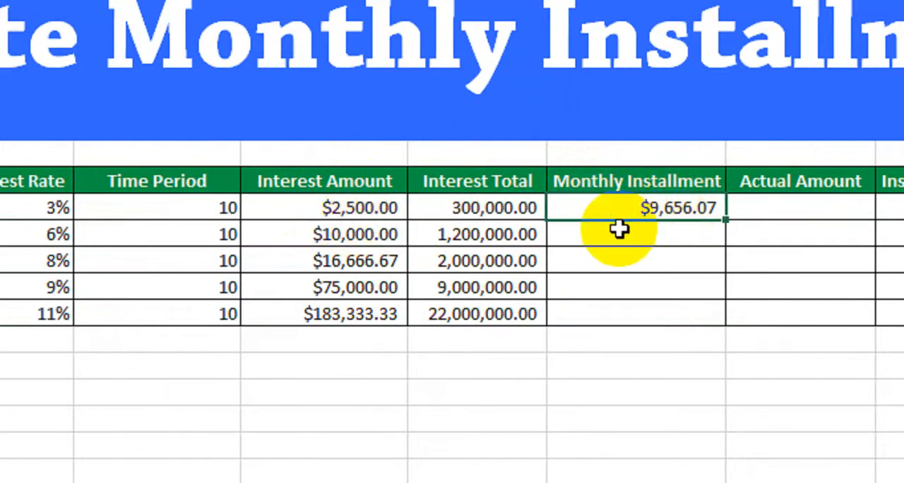
left_click(316, 214)
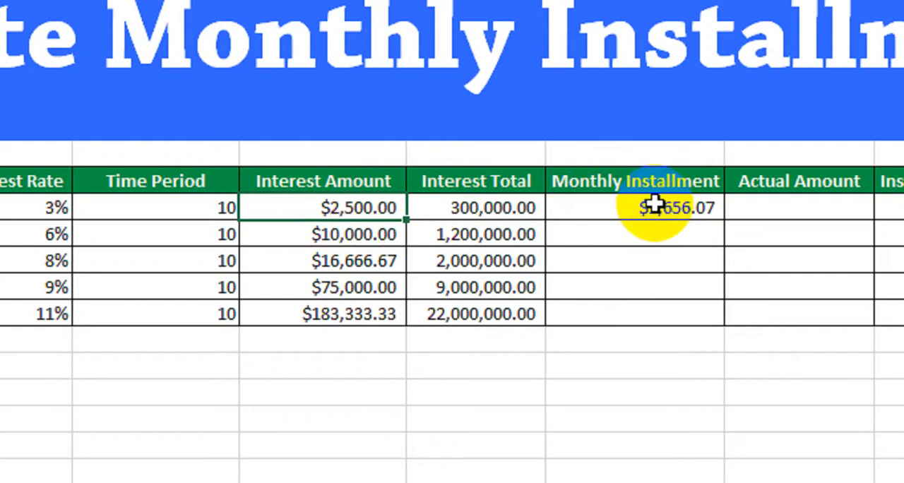
Fill the Monthly Installment formula from H11 down through row 15 for all five customers
left_click(656, 212)
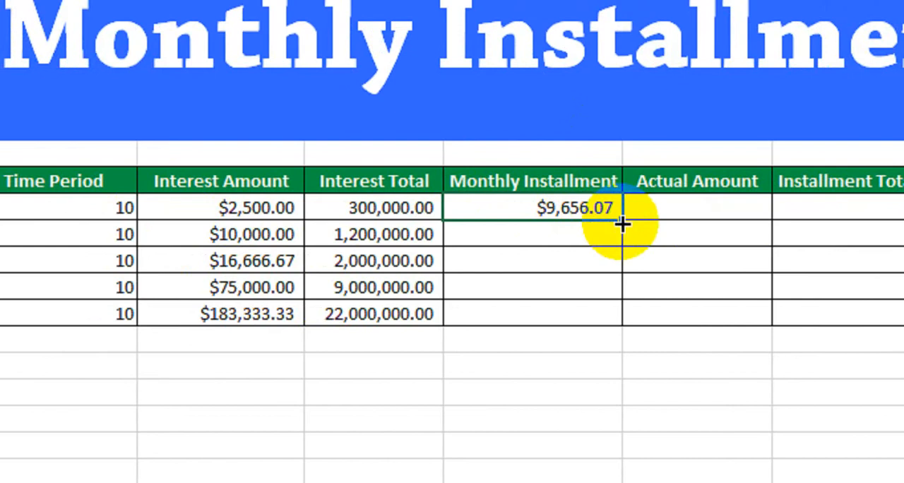
left_click_drag(621, 220, 609, 324)
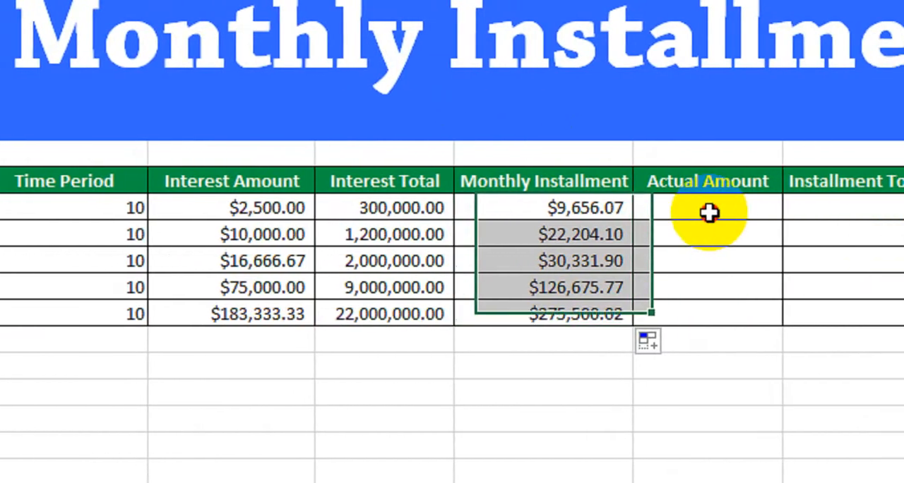
Enter the formula =H11-F11 in the first customer's Actual Amount cell, I11
left_click(784, 207)
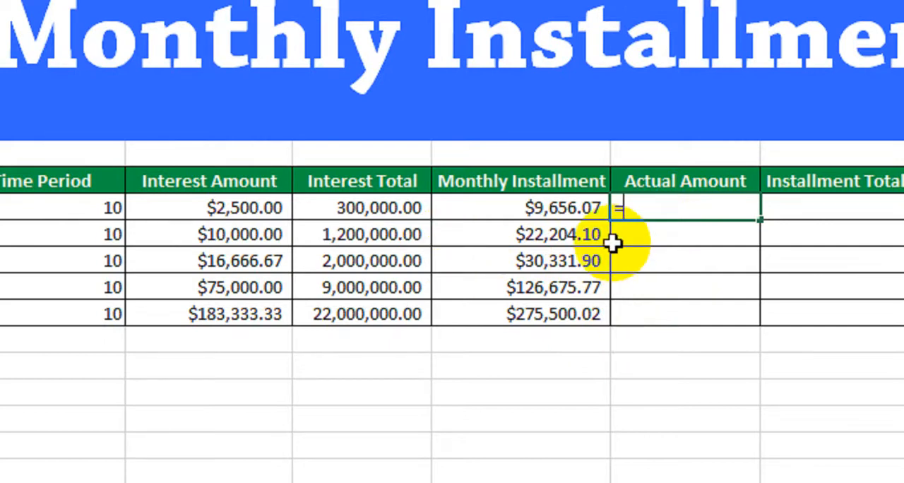
left_click(505, 215)
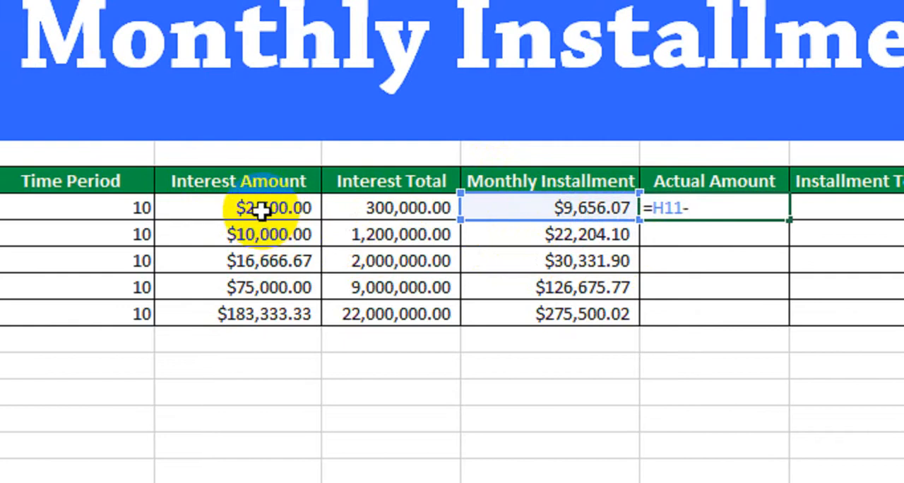
left_click(262, 210)
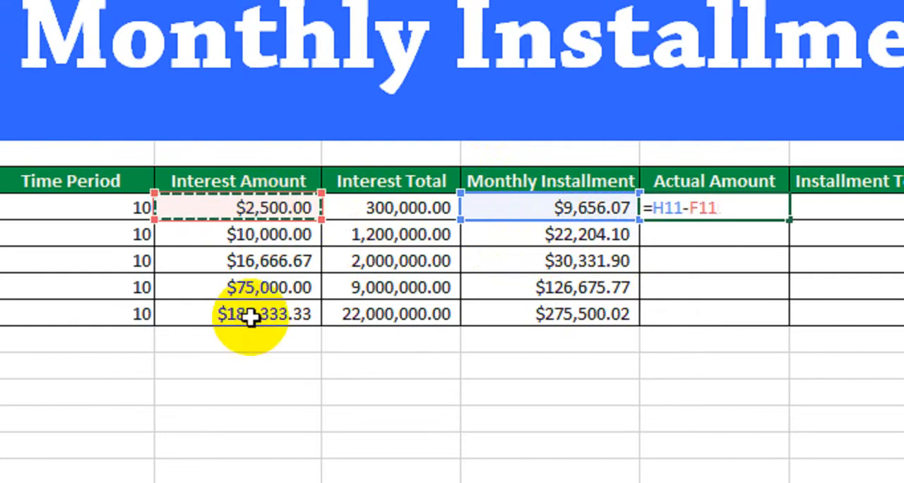
key("Return")
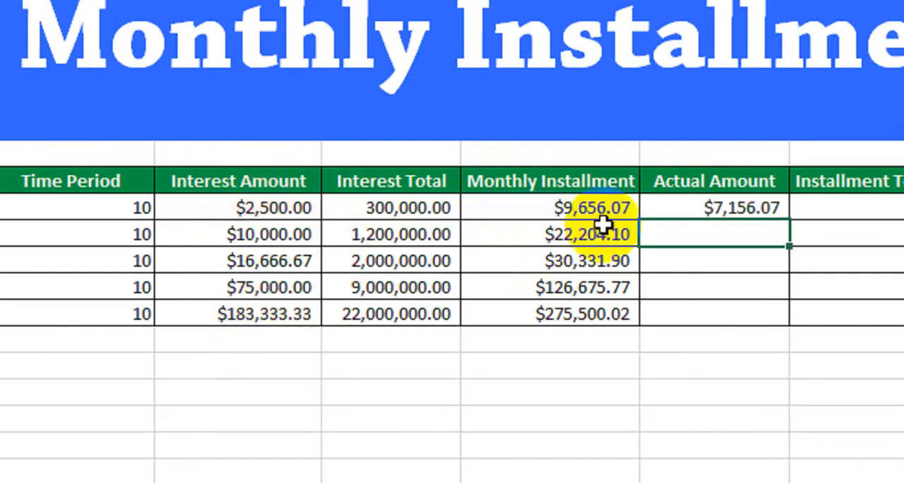
left_click(685, 213)
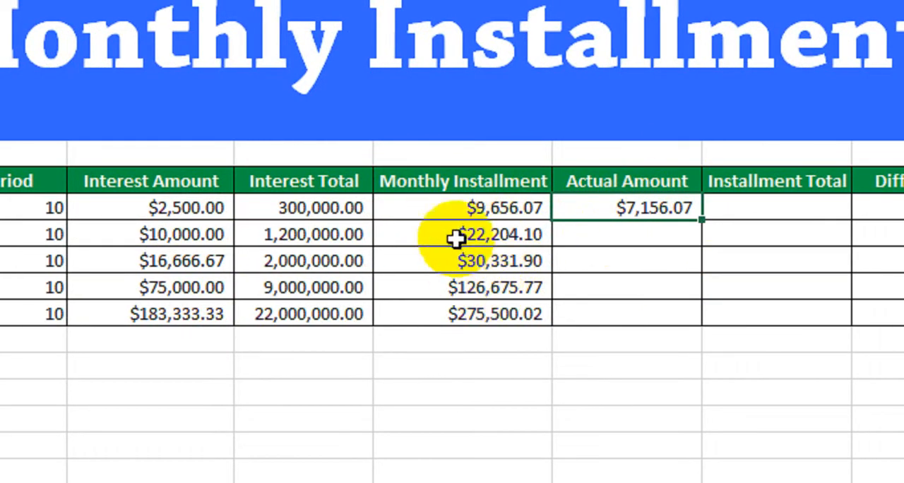
Try a time period of 20 years for the first customer, check the monthly installment, and undo the change
left_click(459, 211)
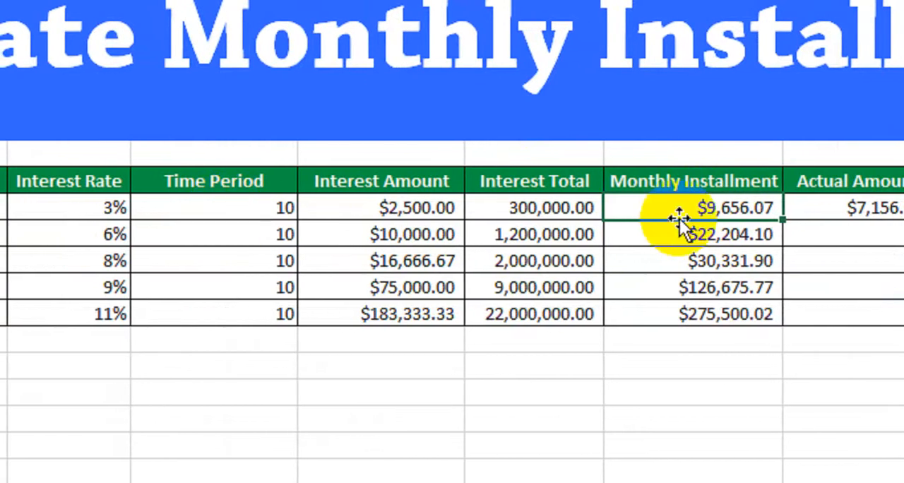
left_click(264, 210)
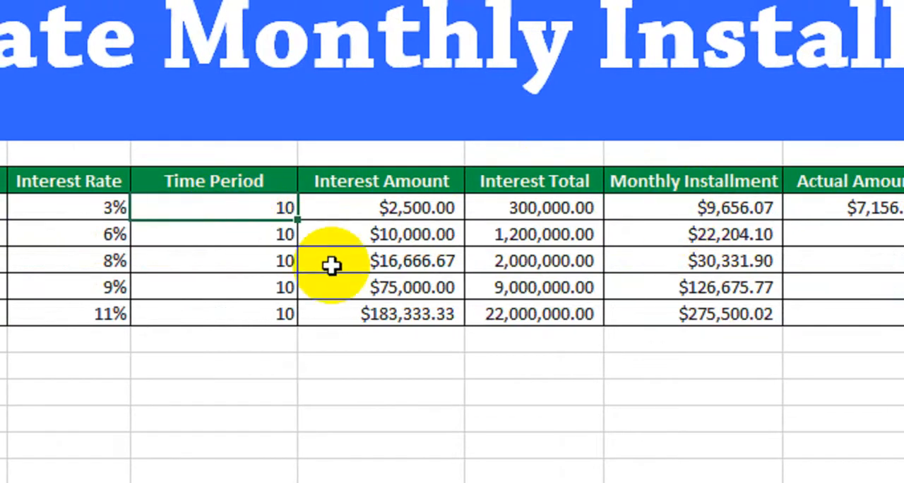
type("20")
key("Return")
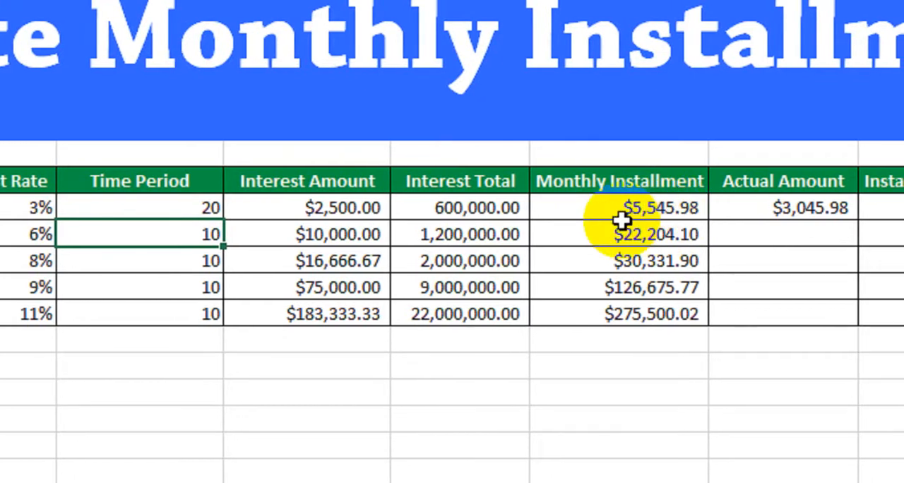
key("ctrl+z")
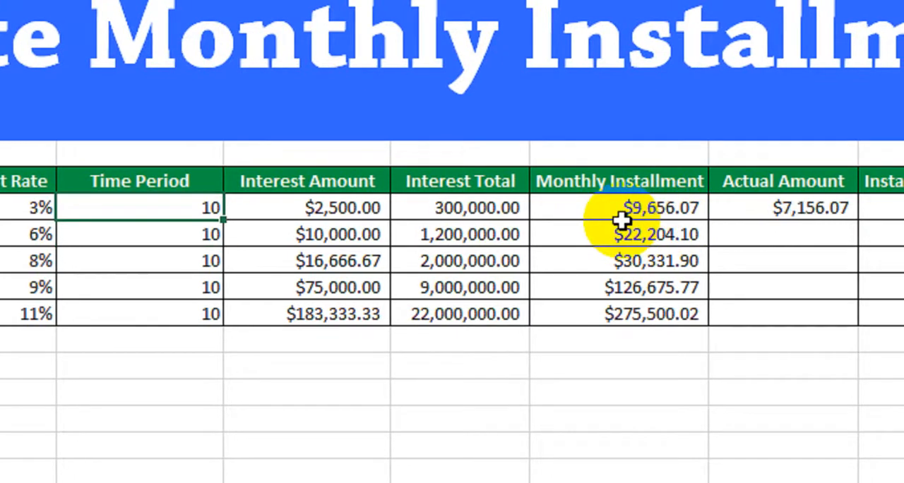
Fill the Actual Amount formula down through row 15 and compare the second customer's result with the monthly installment and interest amount
left_click(741, 205)
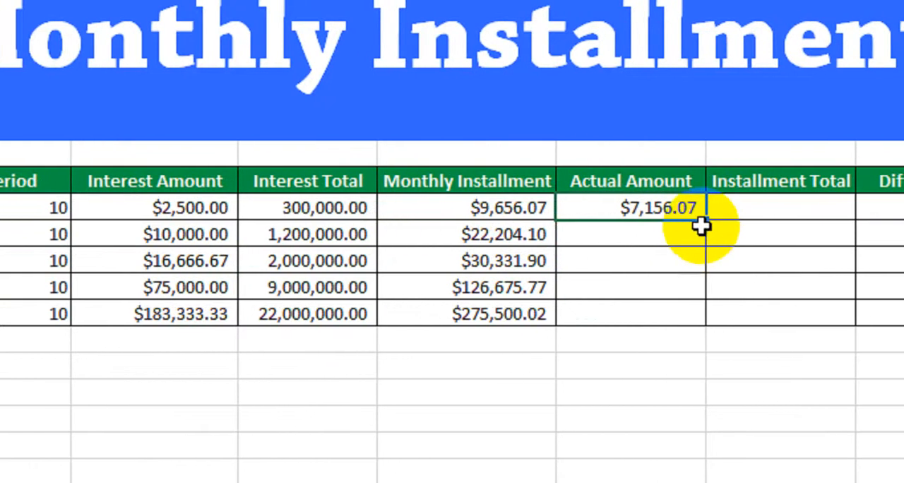
left_click_drag(702, 225, 702, 327)
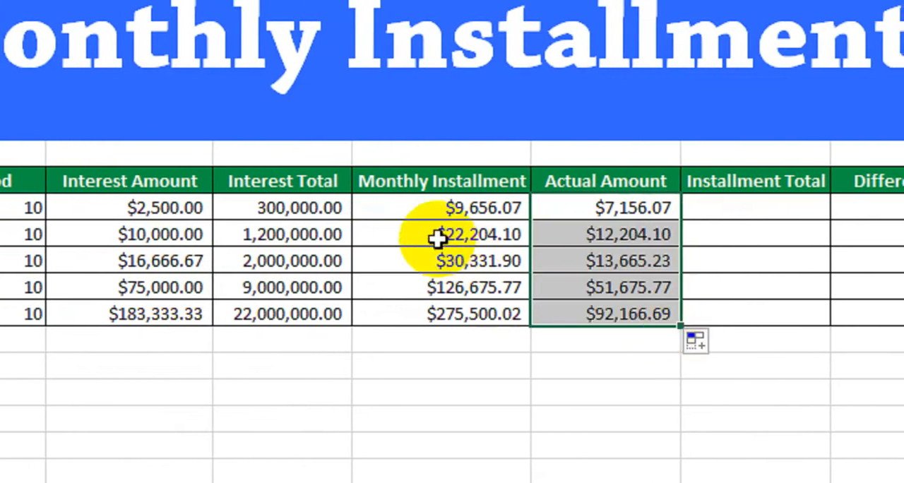
left_click(438, 239)
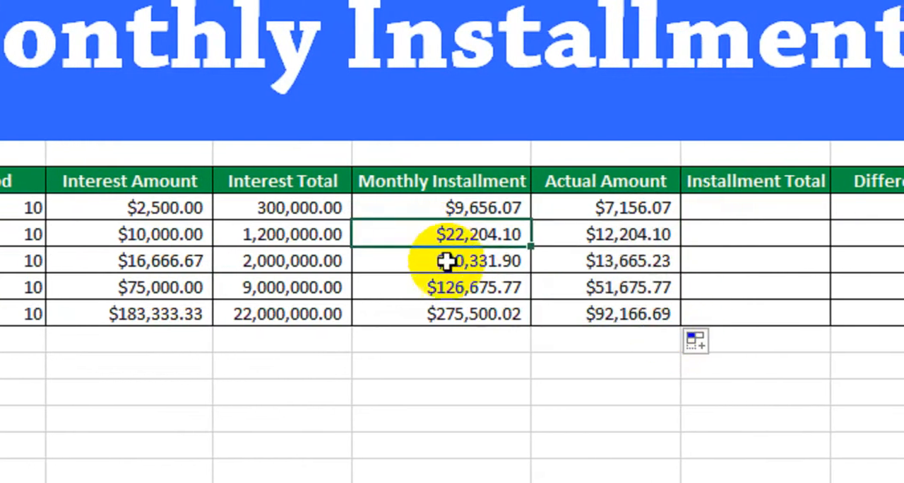
left_click(589, 240)
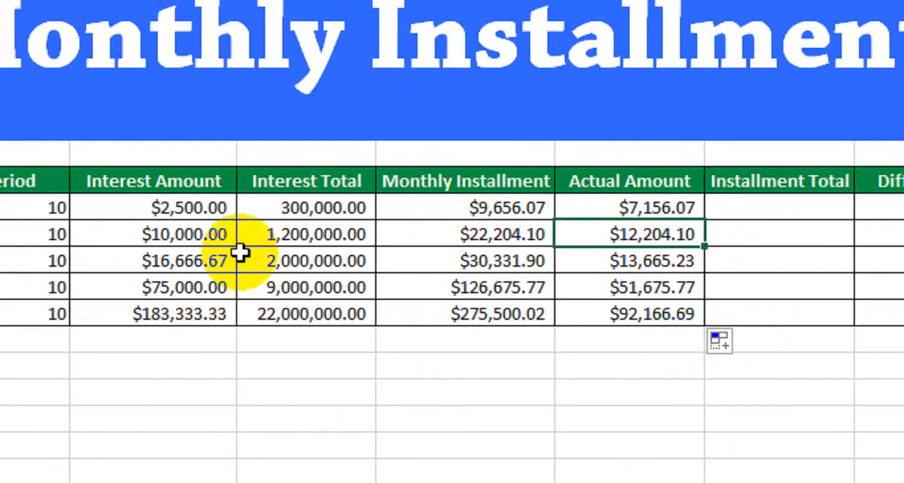
key("Left")
key("Left")
key("Left")
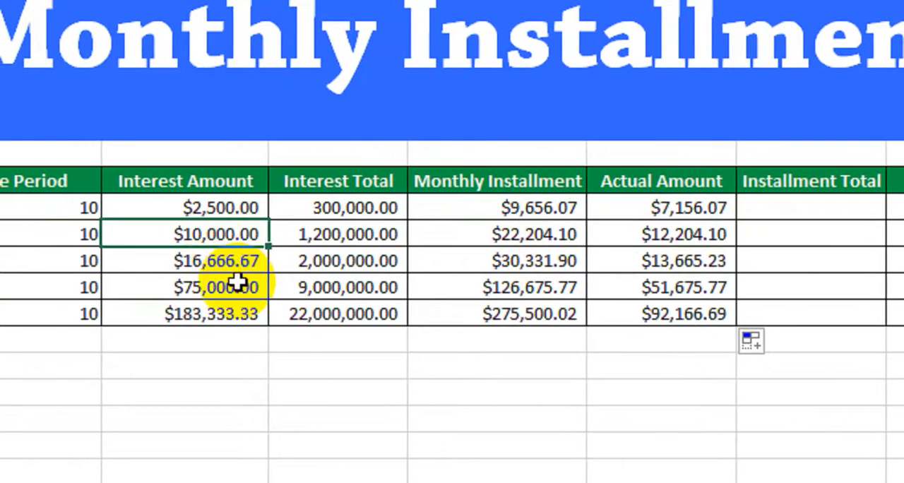
left_click_drag(622, 206, 645, 309)
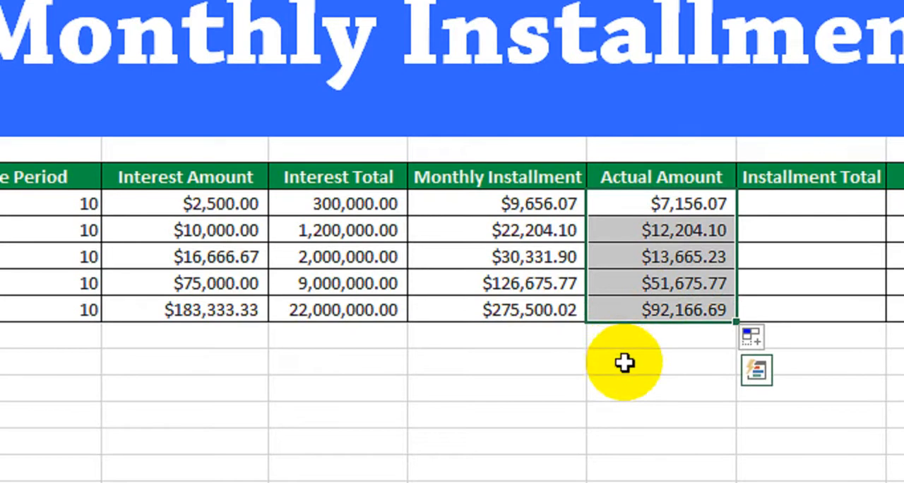
Enter the cross-check formula =-PPMT(D11/12,1,E11*12,C11) in cell I17, below the Actual Amount column
left_click(627, 361)
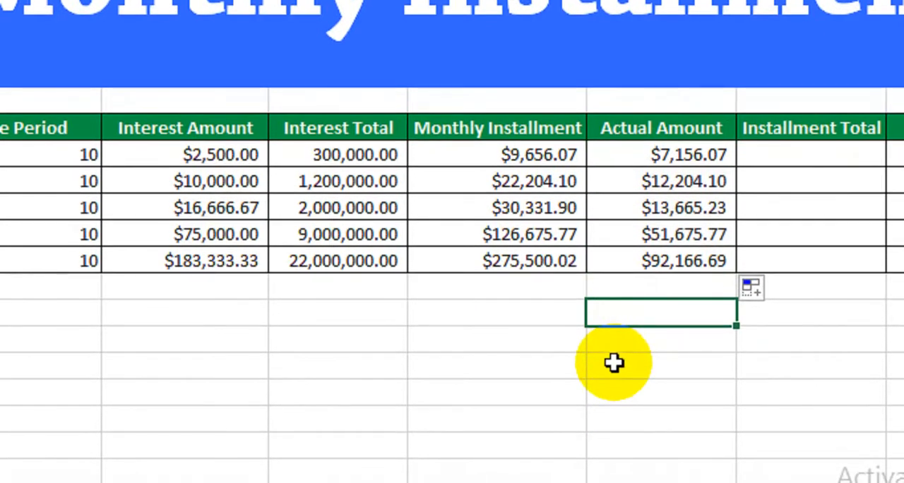
type("=PP")
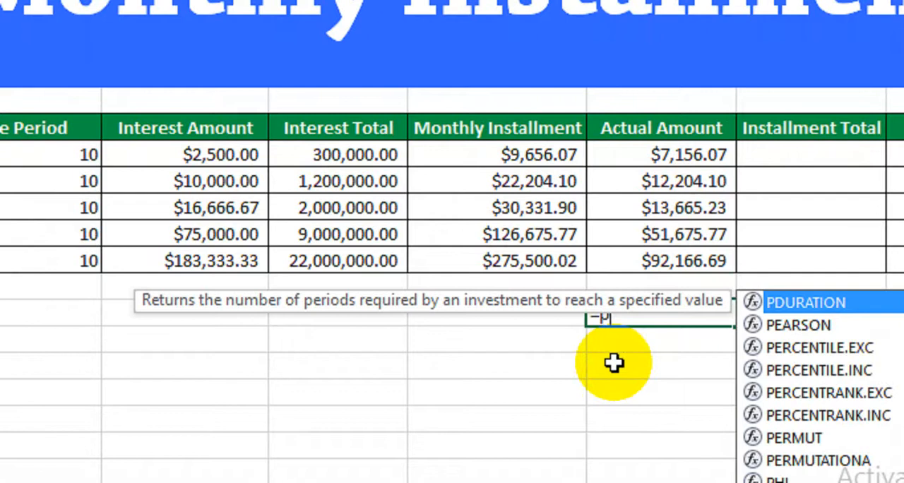
key("Tab")
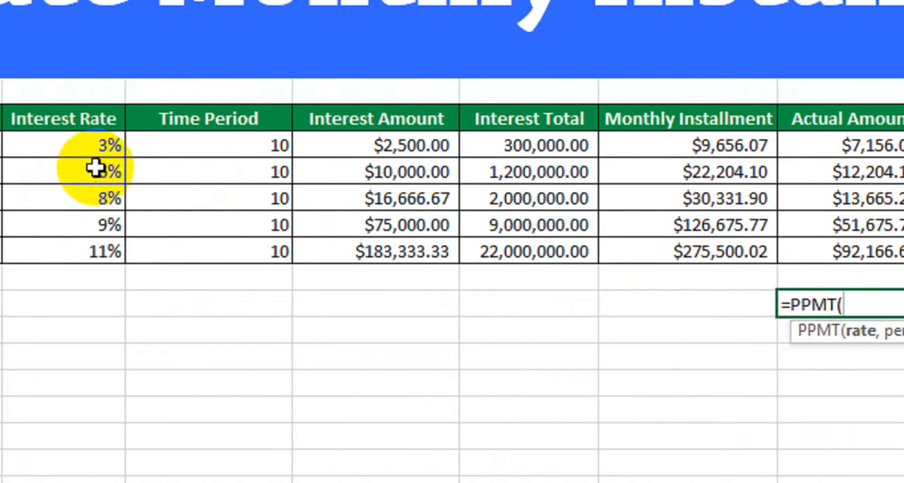
left_click(215, 146)
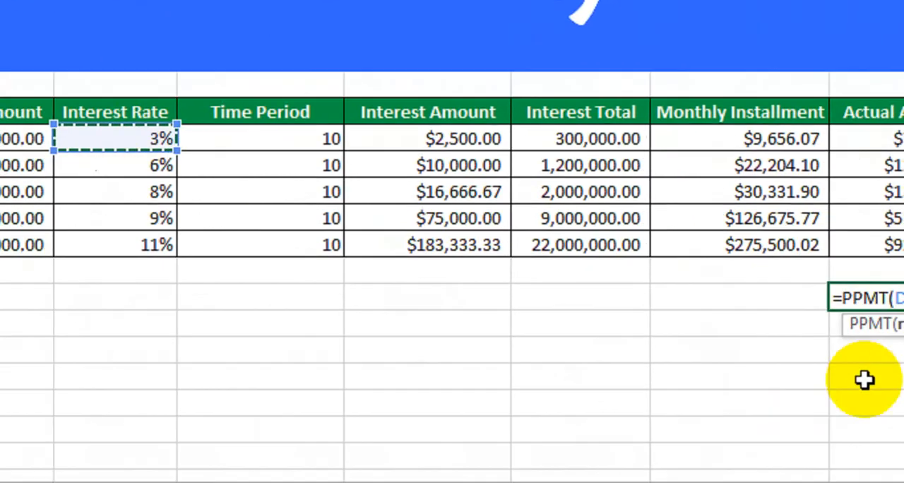
type("/12,1,")
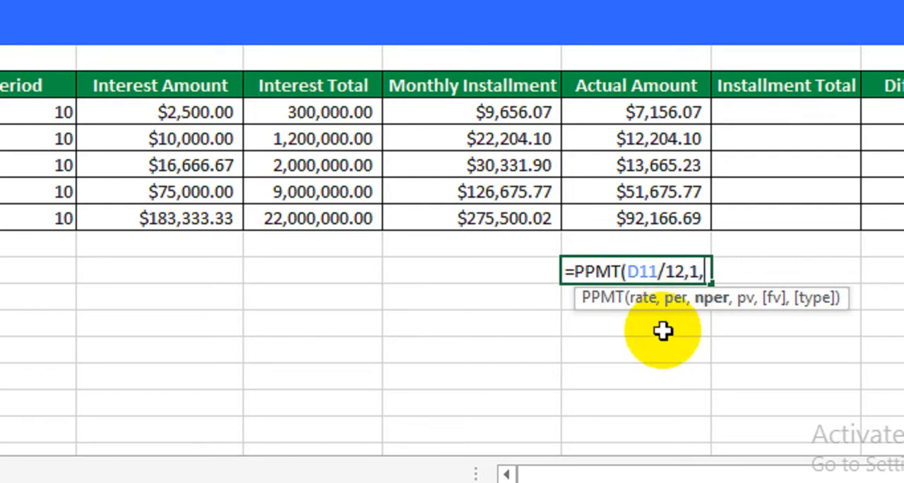
left_click(25, 111)
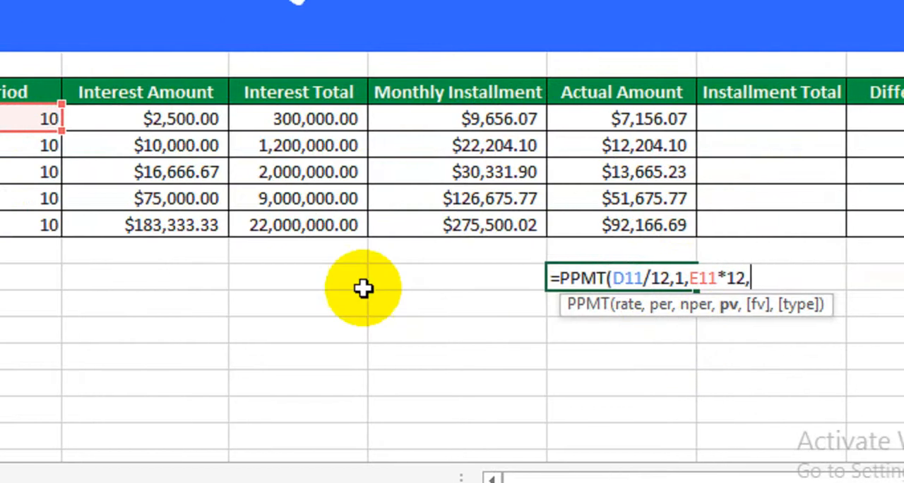
left_click(208, 126)
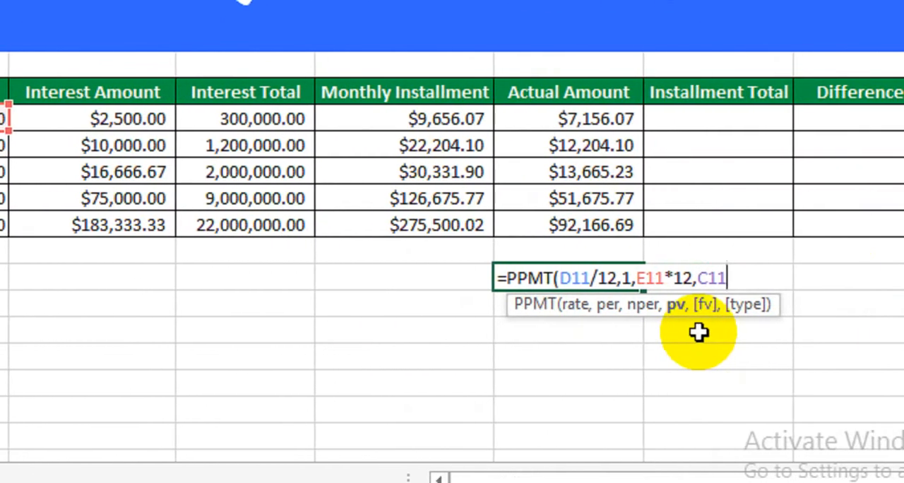
type(")")
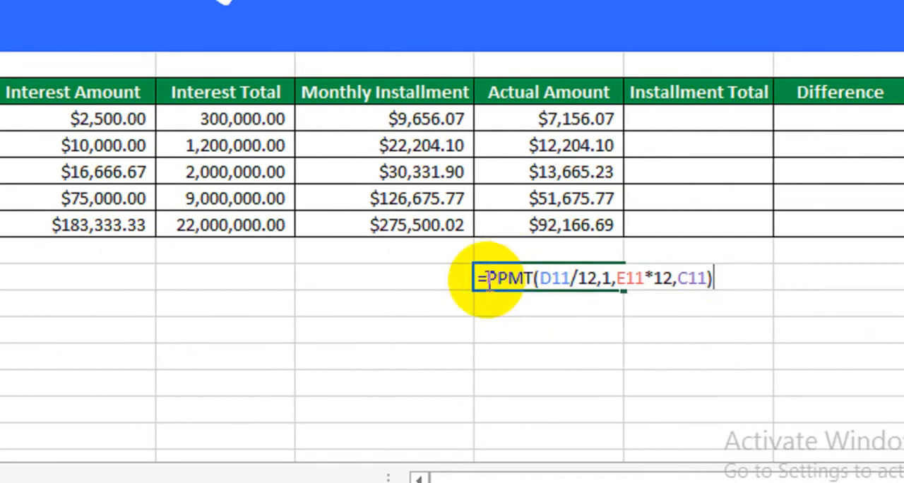
left_click(486, 278)
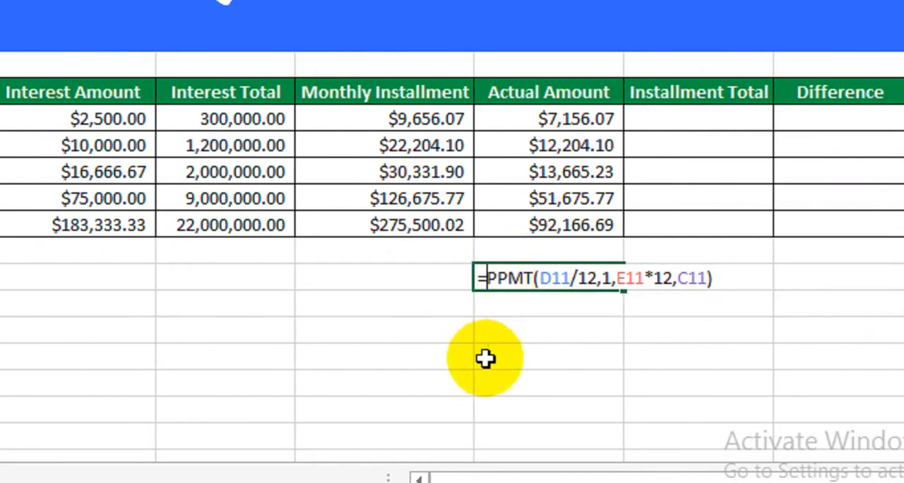
type("-")
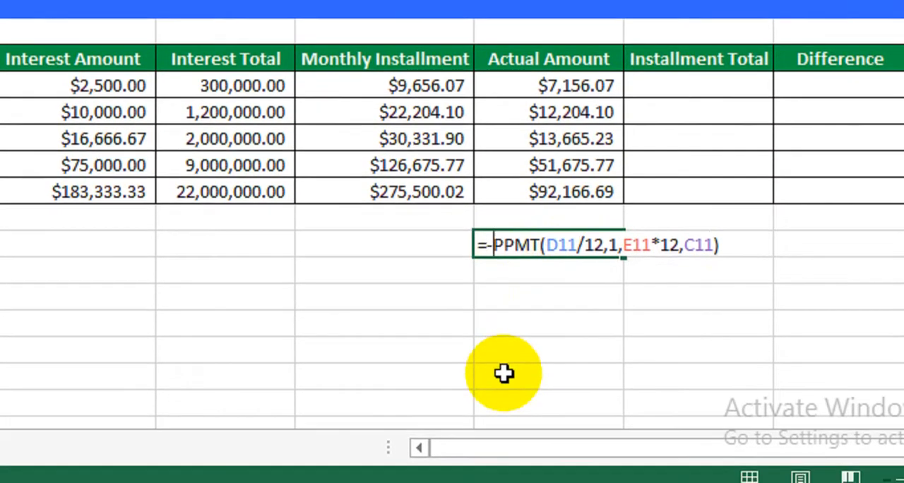
key("Return")
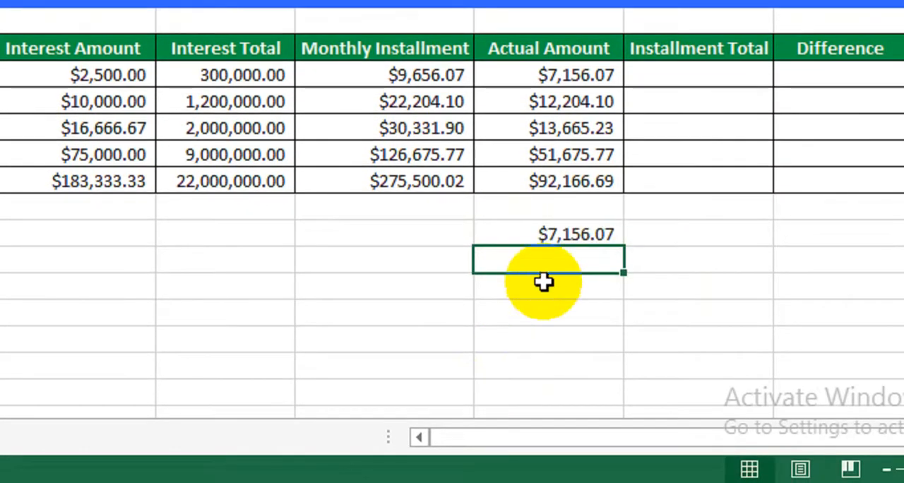
Compare the PPMT result with the first customer's Actual Amount, and fill the PPMT formula down through row 21
left_click(540, 235)
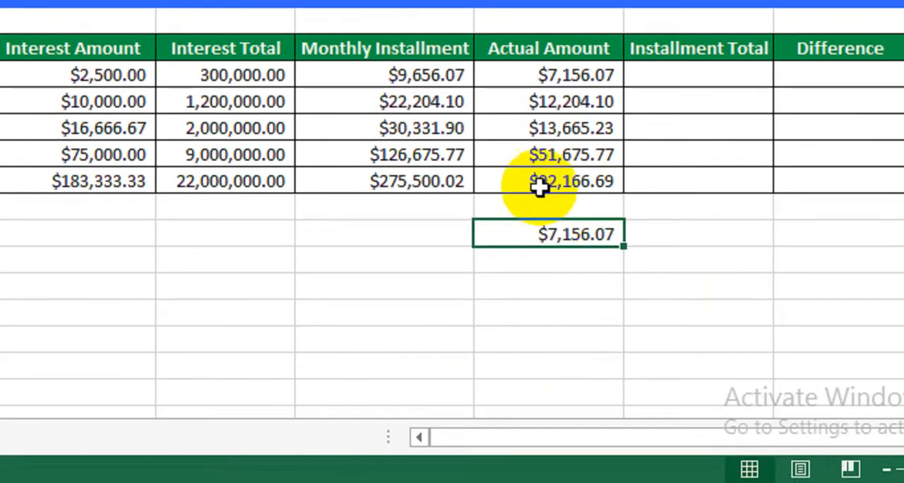
left_click(549, 75)
left_click(564, 236)
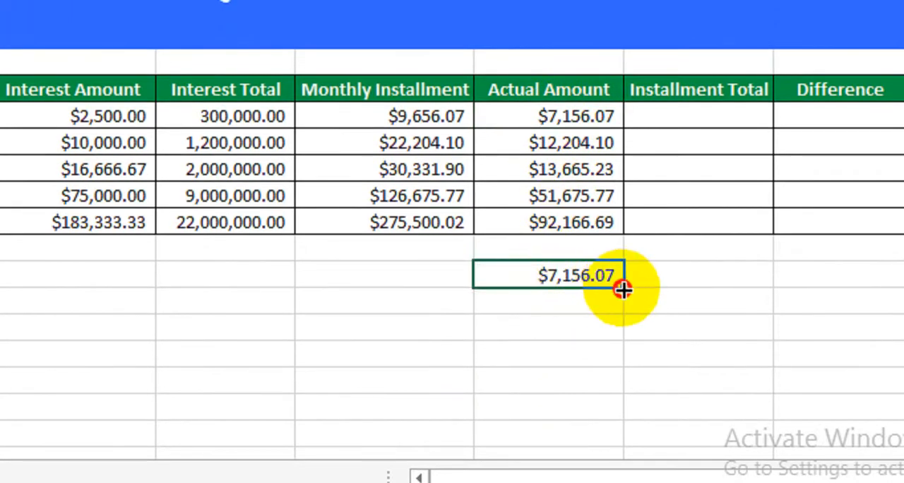
left_click_drag(623, 289, 629, 365)
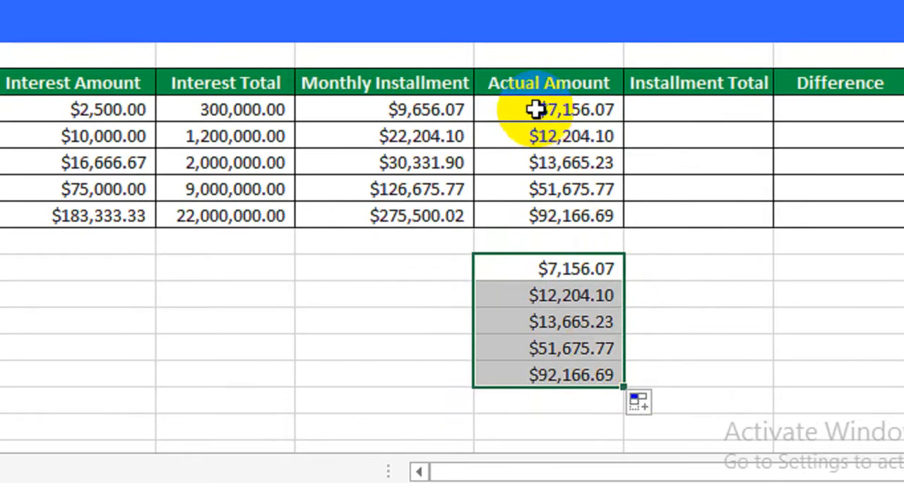
Compare the five PPMT results below the table with the five values in the Actual Amount column
left_click_drag(534, 96, 549, 223)
left_click_drag(541, 276, 548, 383)
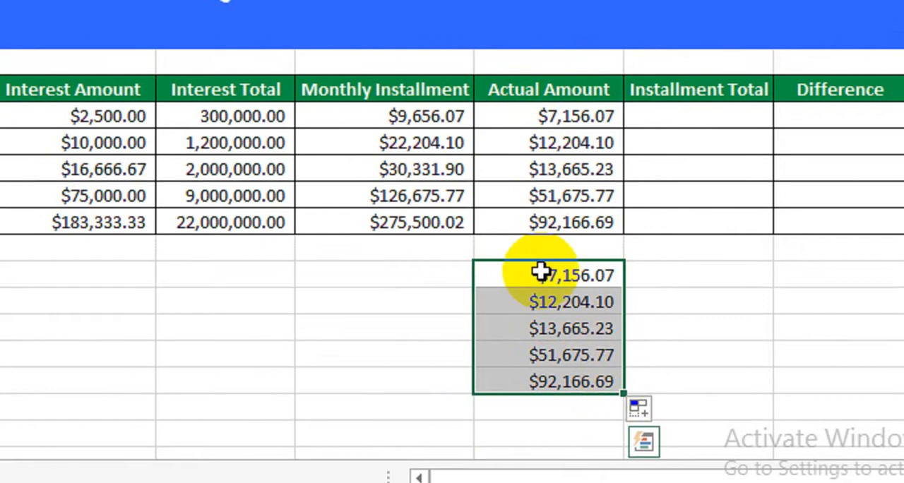
left_click_drag(538, 118, 543, 223)
left_click_drag(545, 282, 551, 384)
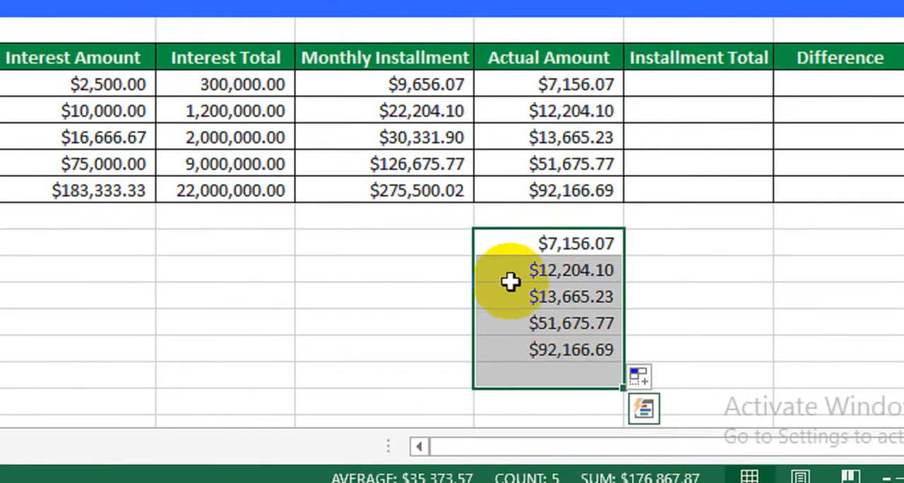
left_click_drag(444, 276, 557, 373)
left_click_drag(557, 341, 558, 353)
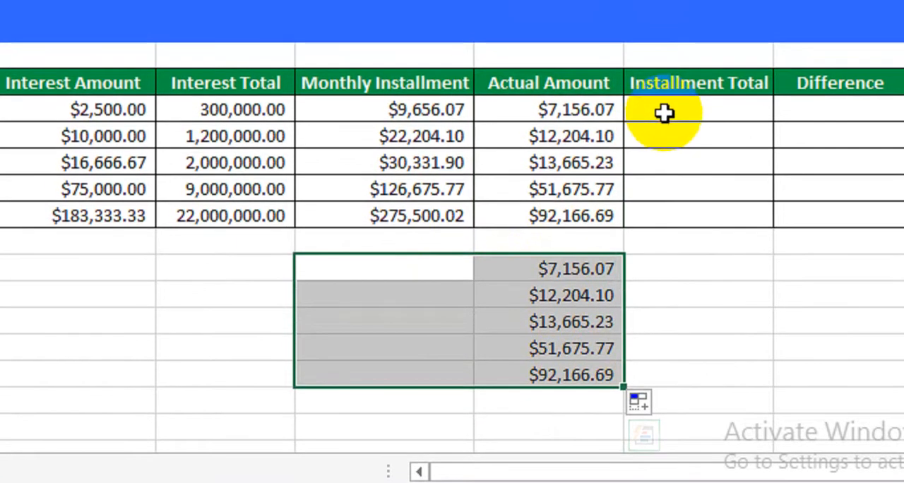
Enter the formula =(E11*12)*H11 in the first customer's Installment Total cell, J11
left_click(664, 87)
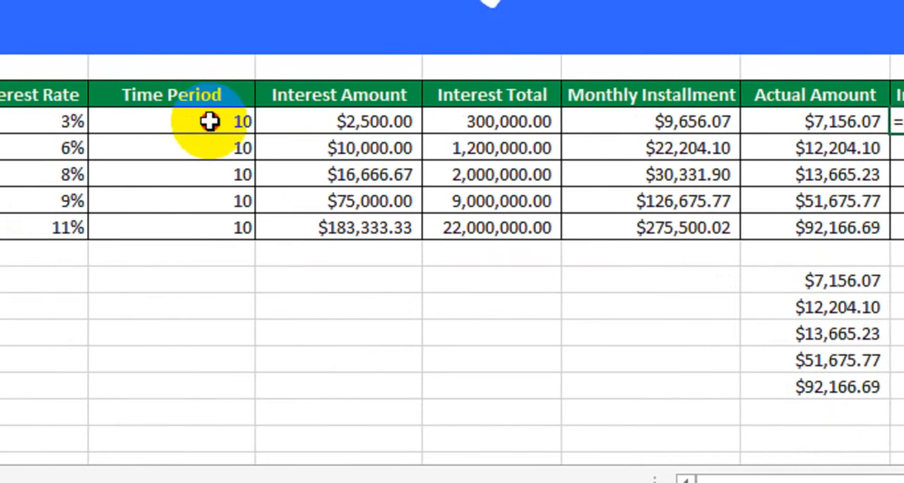
left_click(166, 121)
type("*12")
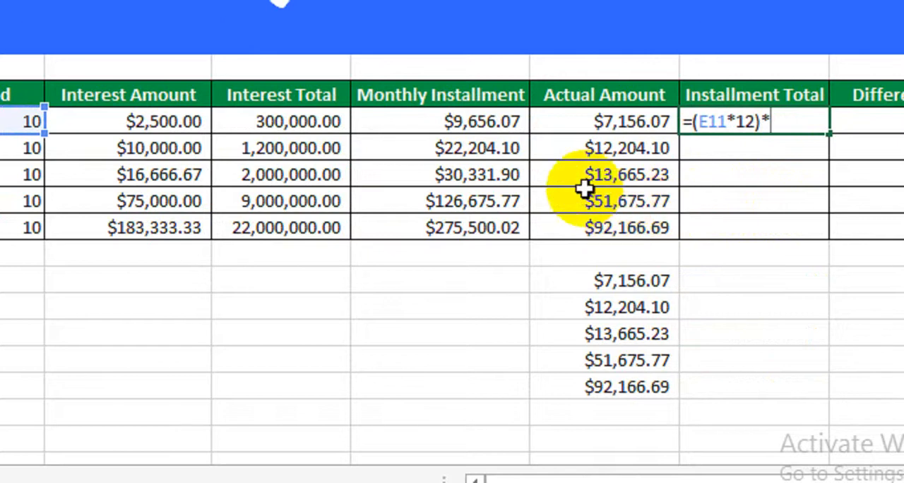
type(")*")
left_click(480, 121)
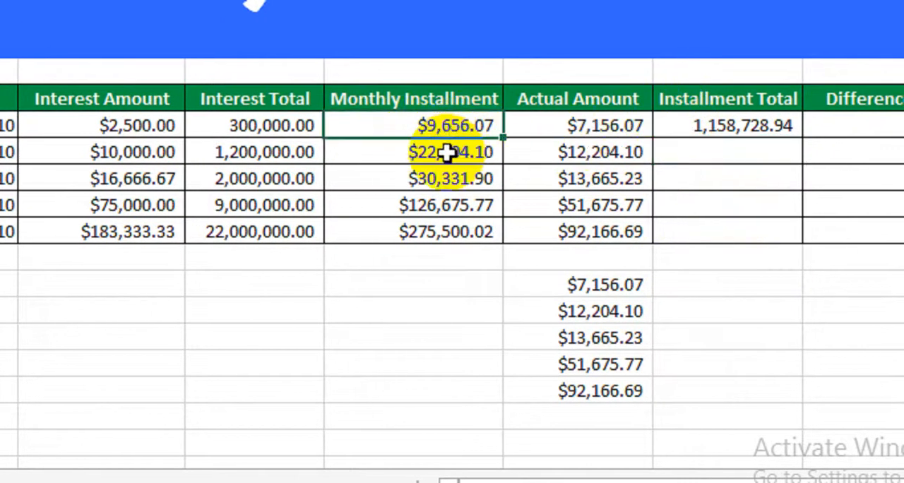
Compare the first customer's Installment Total with the Interest Total, and fill the Installment Total formula down through row 15
left_click(699, 133)
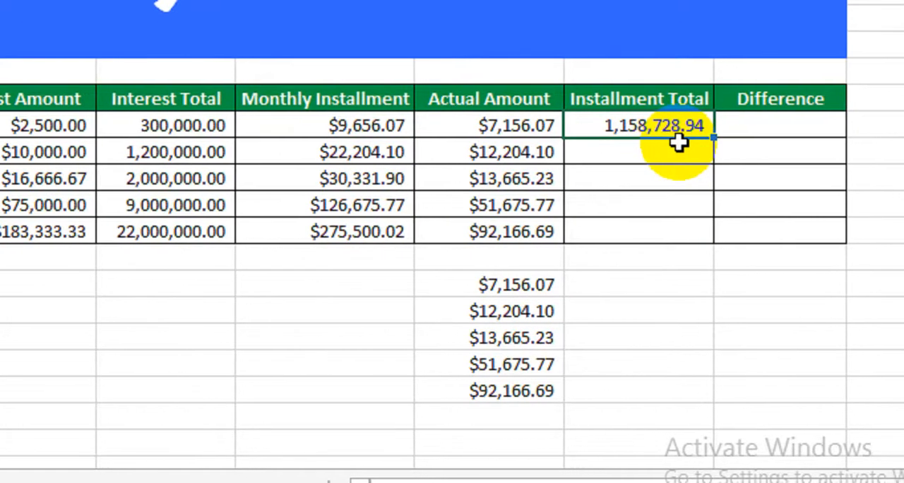
left_click(174, 127)
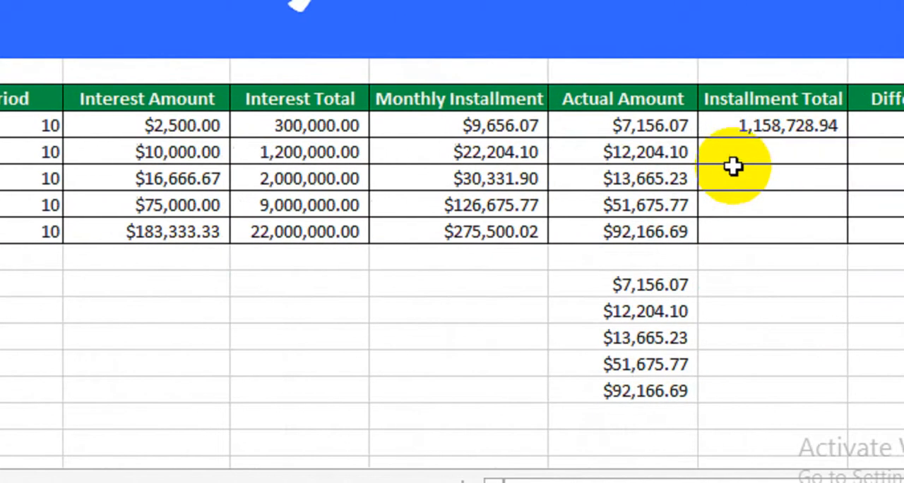
left_click(685, 133)
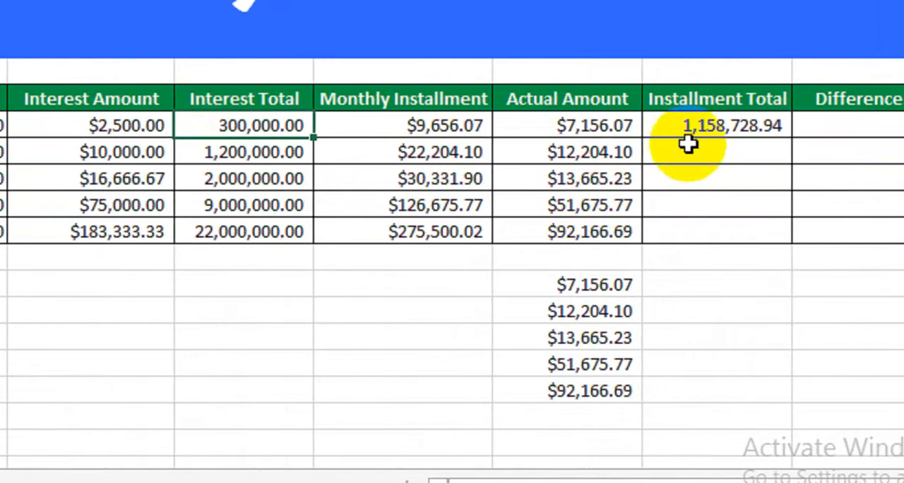
left_click(696, 126)
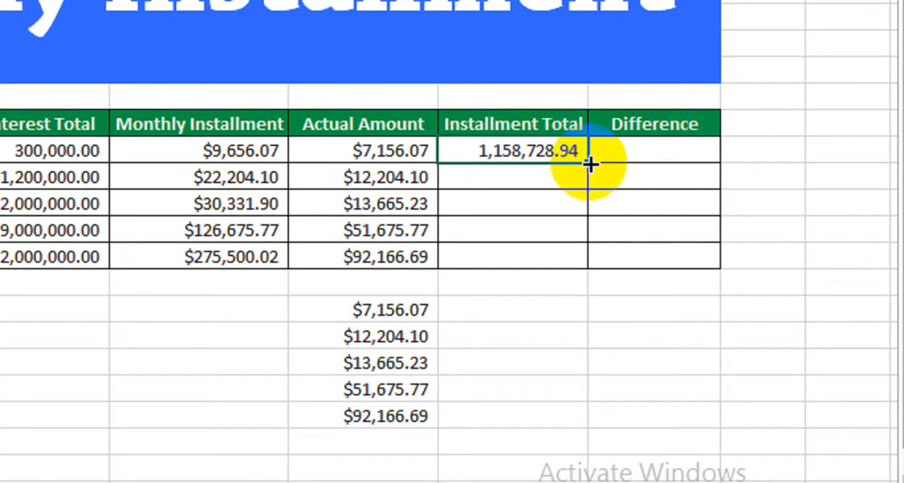
left_click_drag(589, 162, 577, 266)
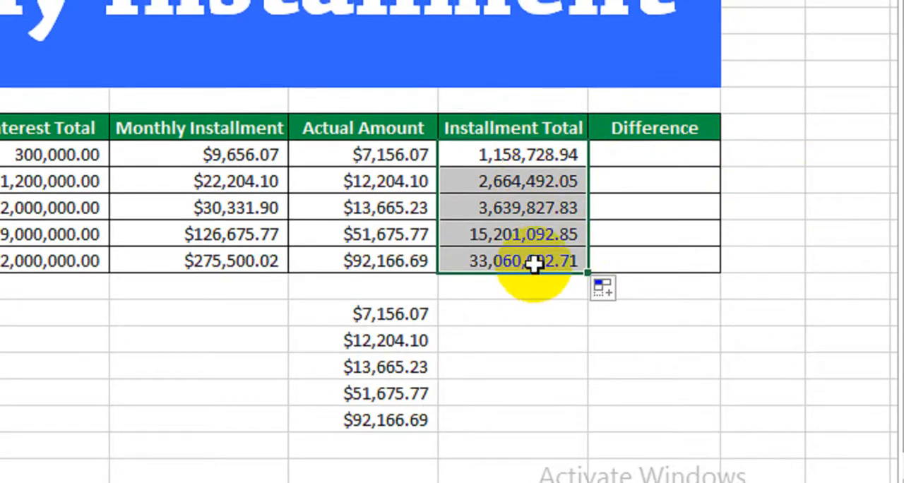
Enter the formula =J11-C11 in the first customer's Difference cell, K11, to subtract the loan amount from the installment total
left_click(641, 156)
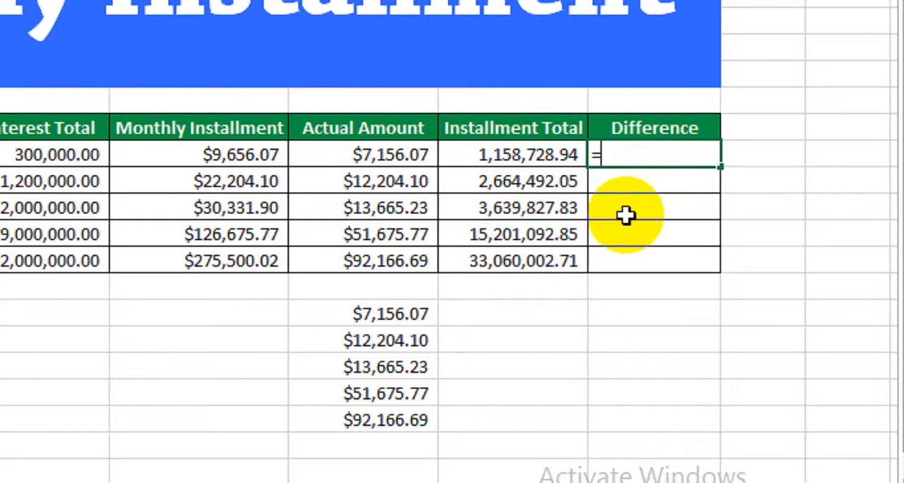
left_click(526, 156)
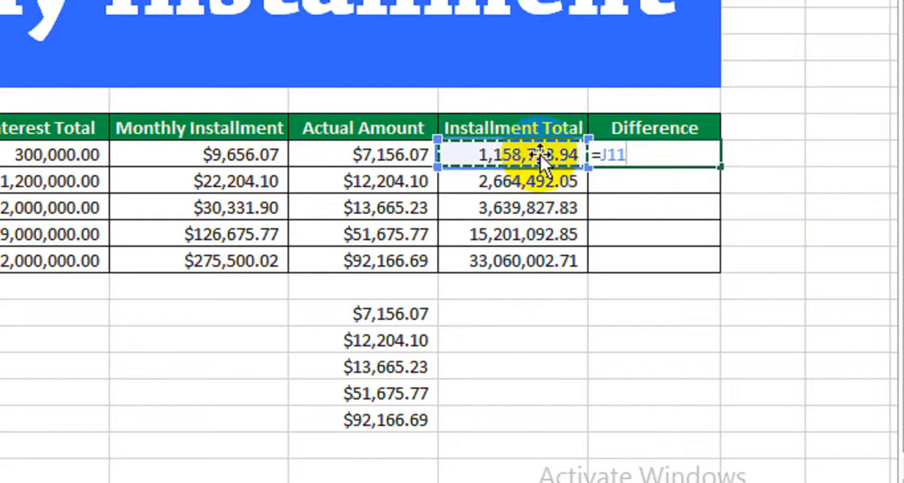
type("-")
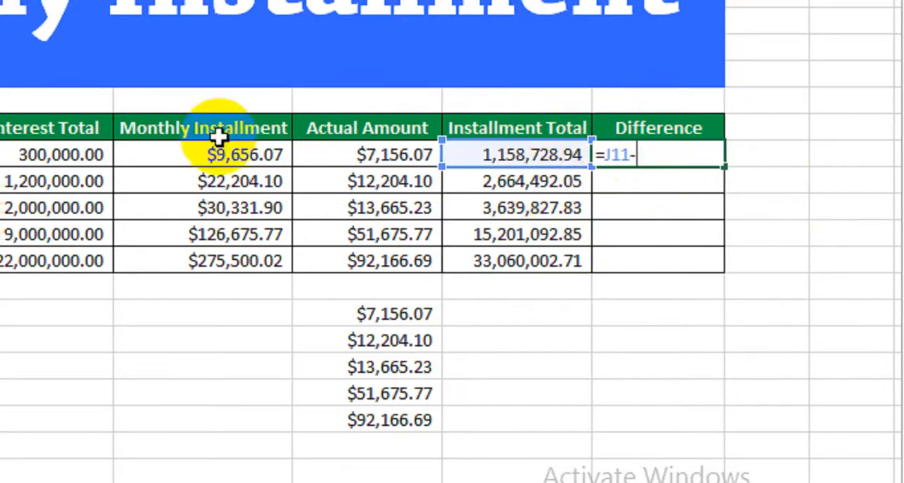
scroll(41, 141, "left", 6)
left_click(198, 155)
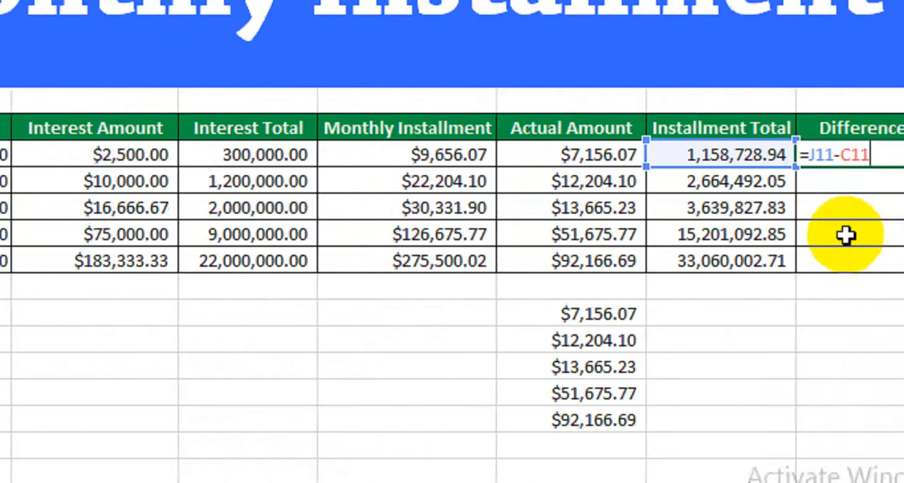
key("Return")
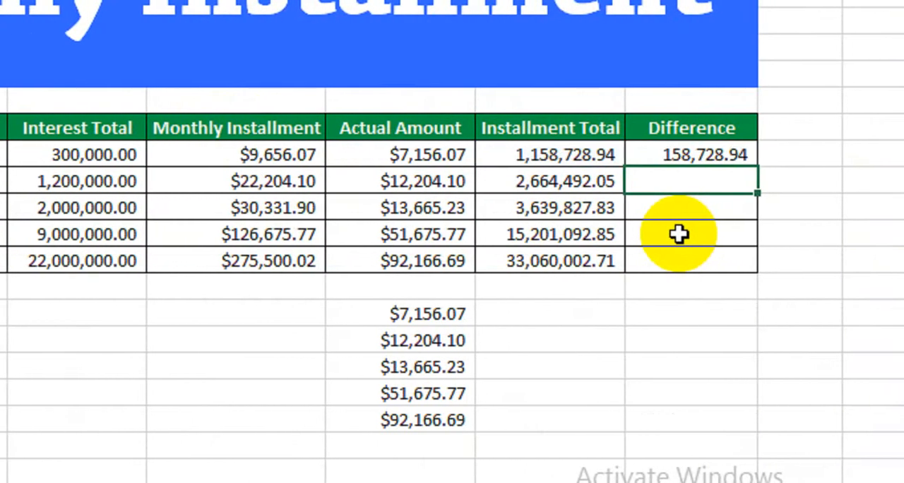
Check the first customer's Difference against the Installment Total and Monthly Installment, and fill the Difference formula down through row 15
left_click(704, 154)
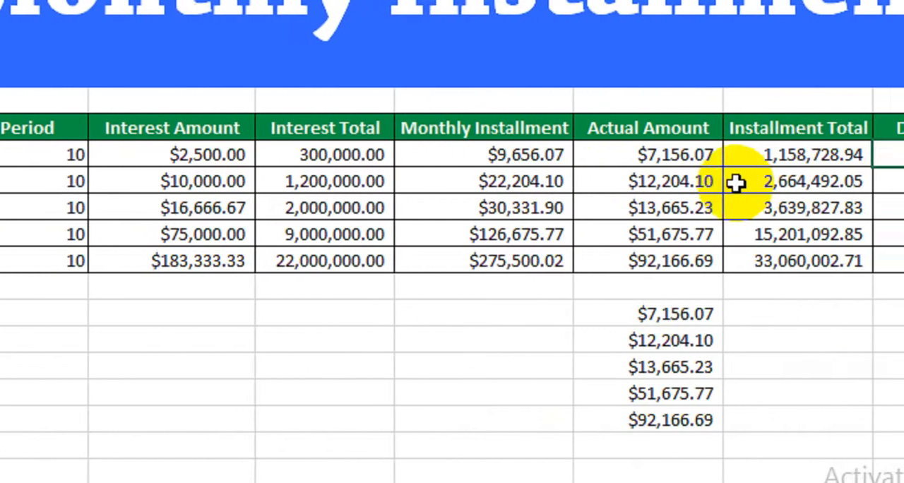
left_click(771, 155)
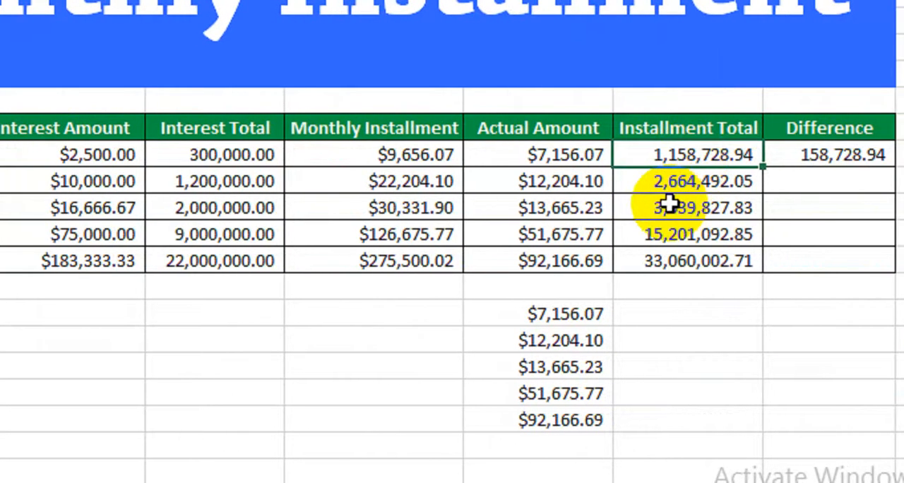
left_click(416, 162)
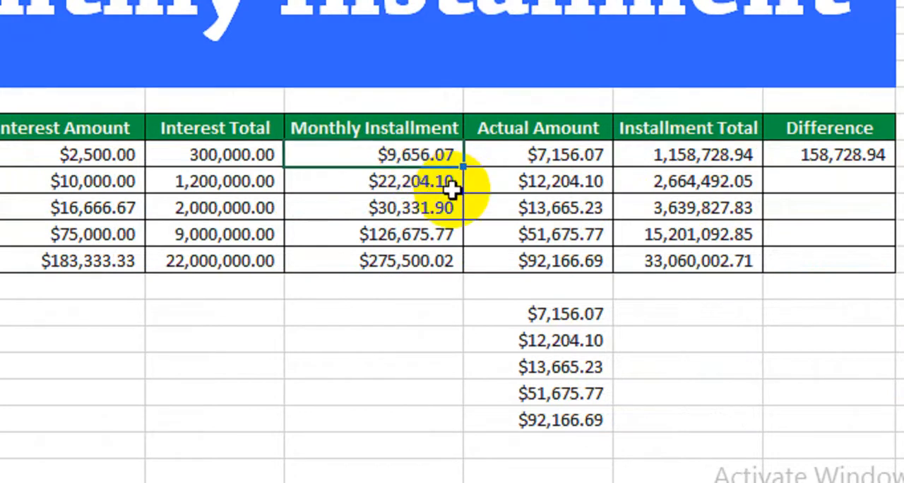
left_click(828, 161)
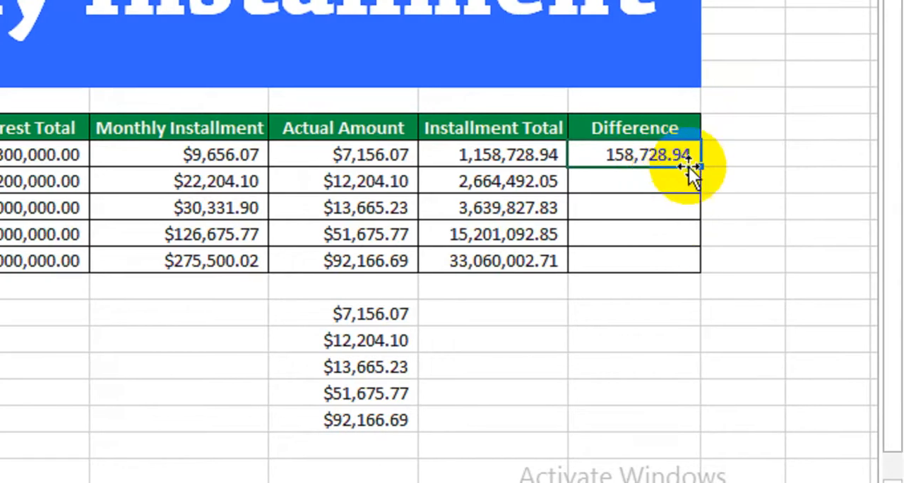
left_click_drag(708, 168, 698, 278)
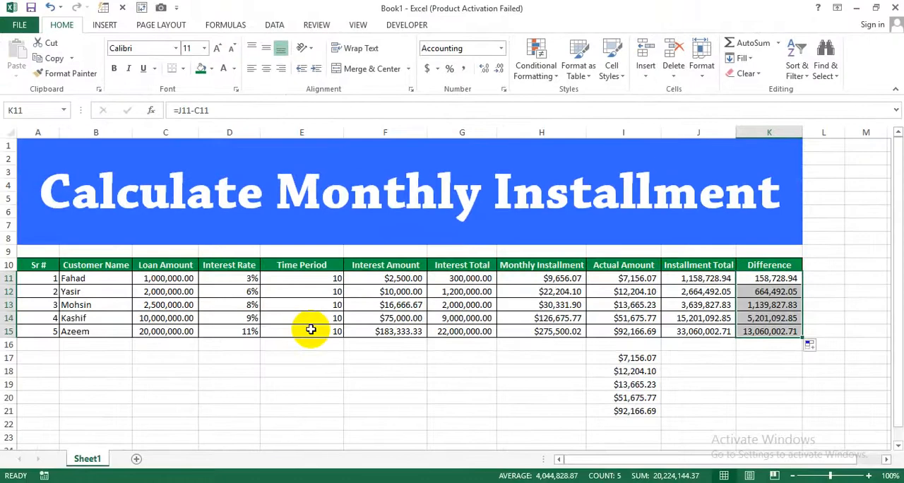
left_click(315, 356)
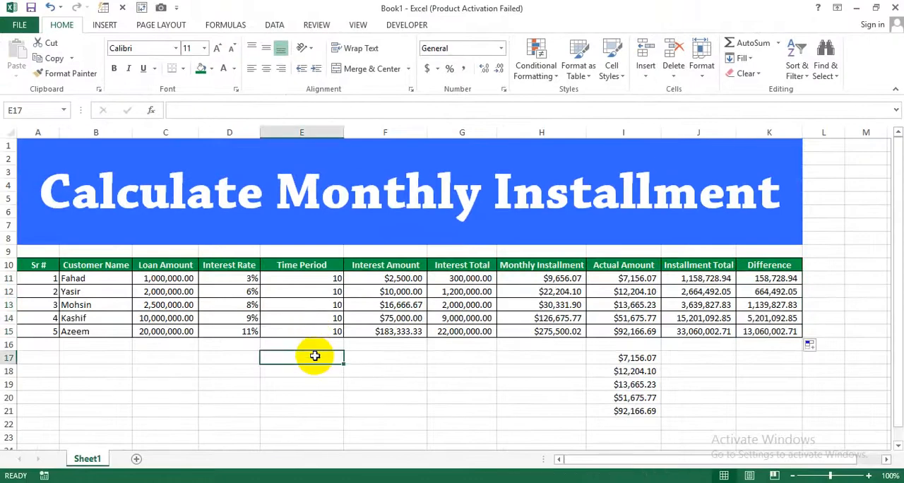